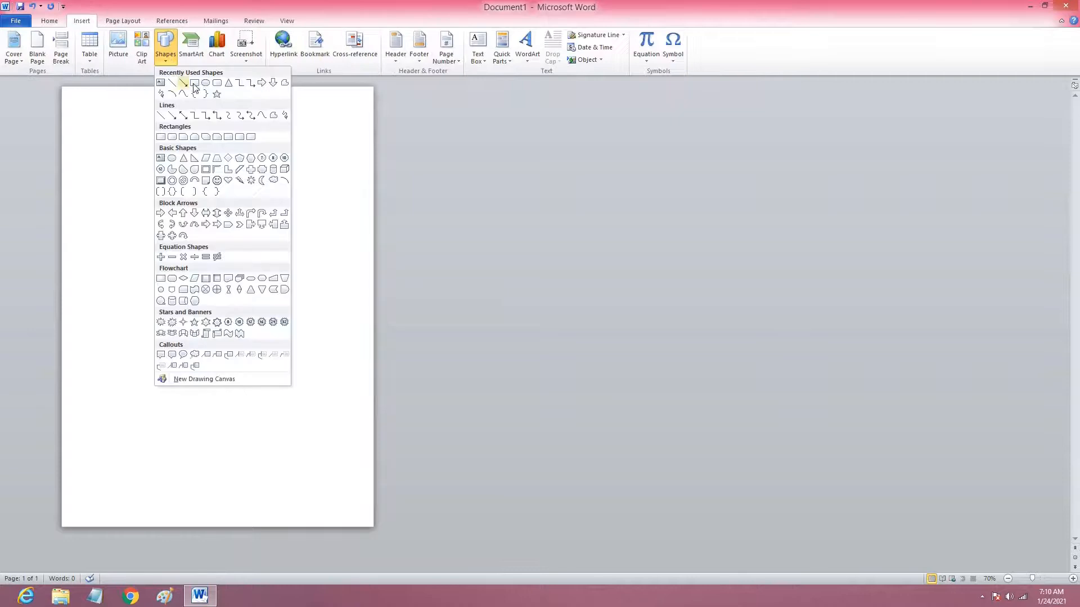
# Draw a rectangle about 1.31" high and 8.25" wide across the top of the page.
pyautogui.click(184, 85)
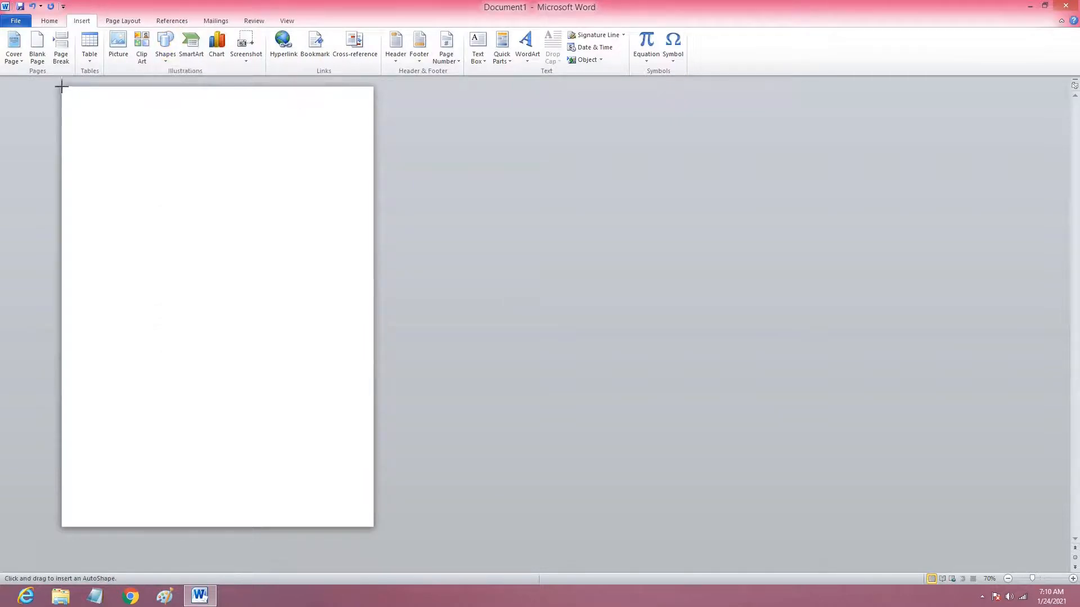
pyautogui.moveTo(61, 86); pyautogui.dragTo(372, 136)
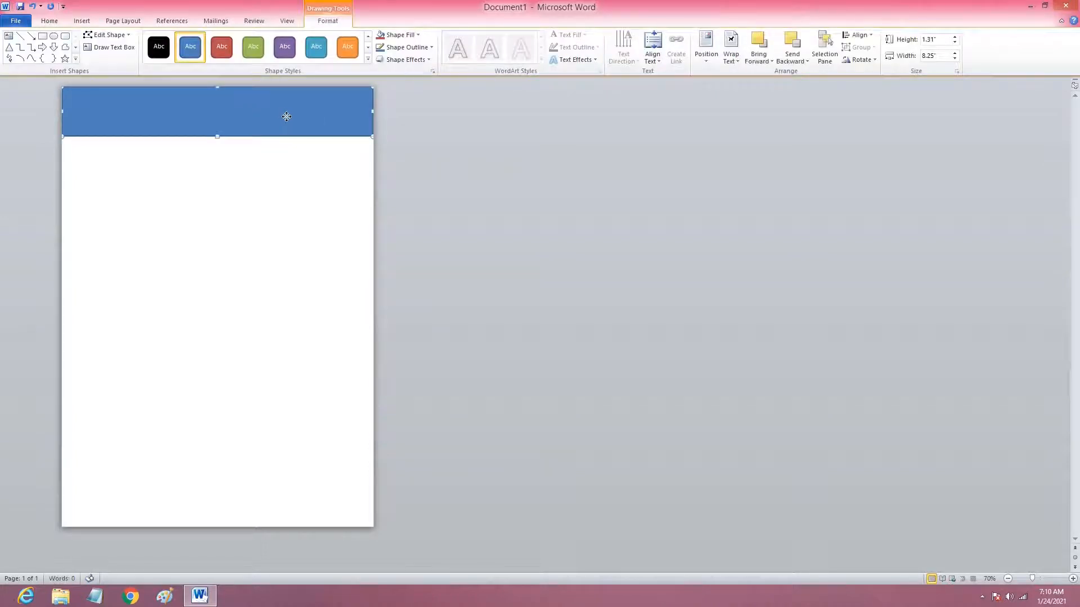
pyautogui.moveTo(286, 116); pyautogui.dragTo(264, 92)
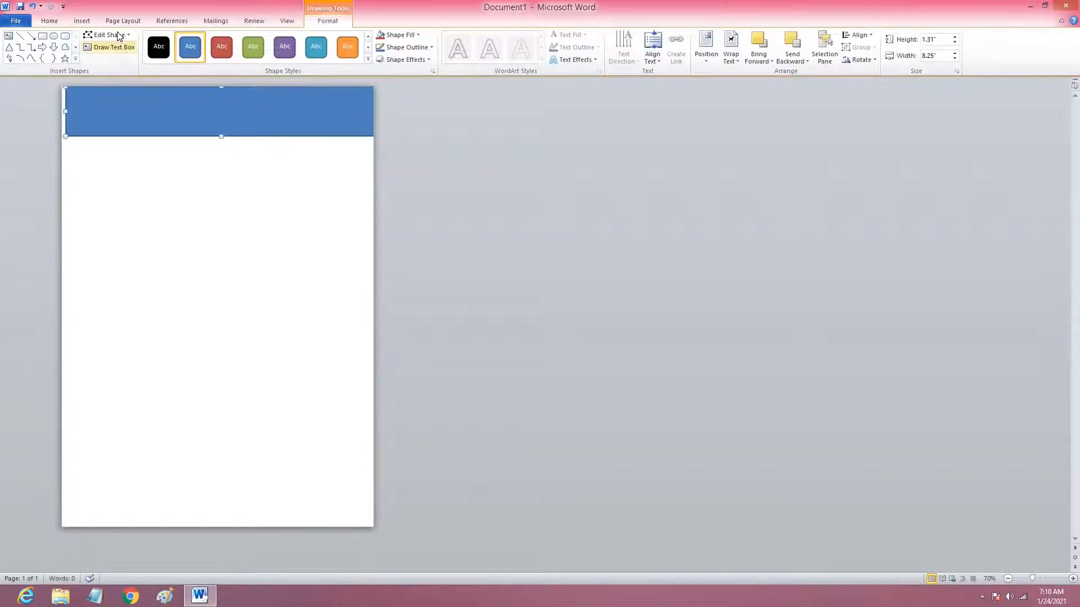
# Edit the rectangle's points, raising its bottom-left corner and bending its bottom edge into a smooth wave.
pyautogui.click(107, 35)
pyautogui.click(120, 64)
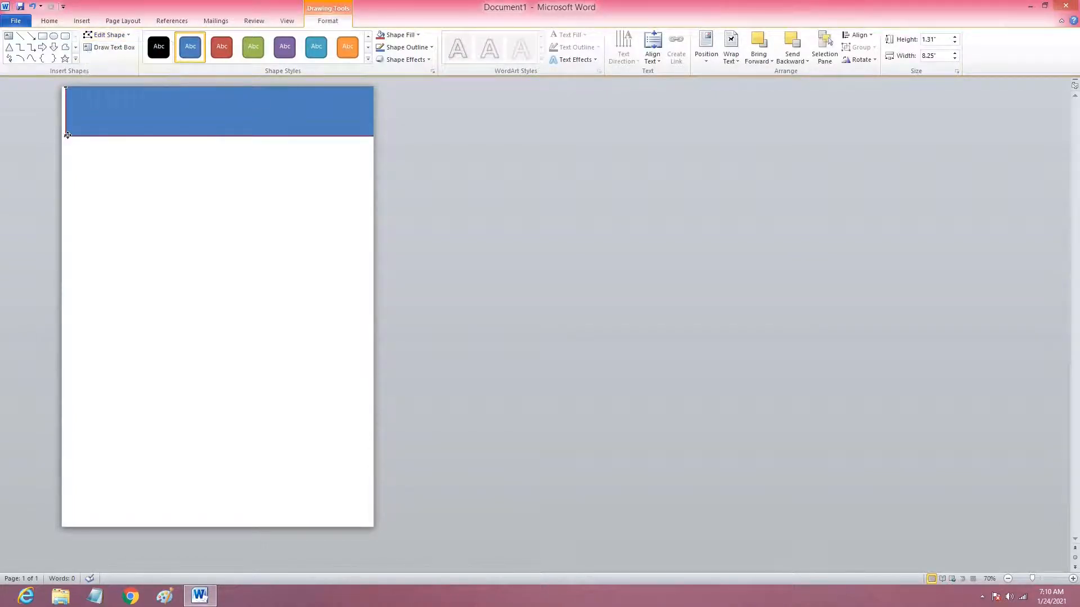
pyautogui.moveTo(67, 134); pyautogui.dragTo(66, 114)
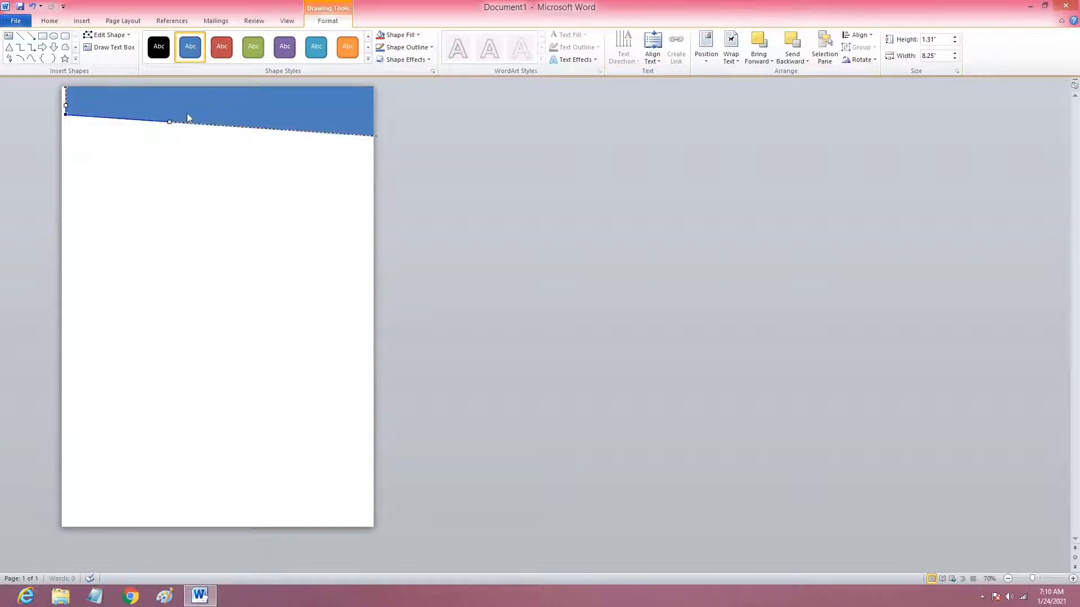
pyautogui.moveTo(170, 123); pyautogui.dragTo(206, 86)
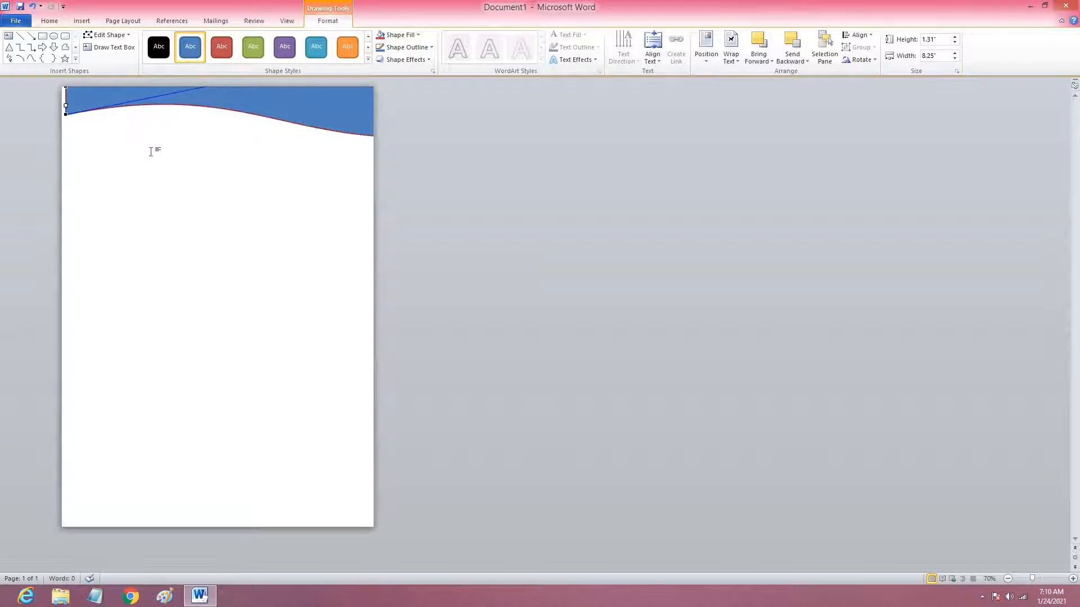
pyautogui.click(120, 116)
pyautogui.click(80, 99)
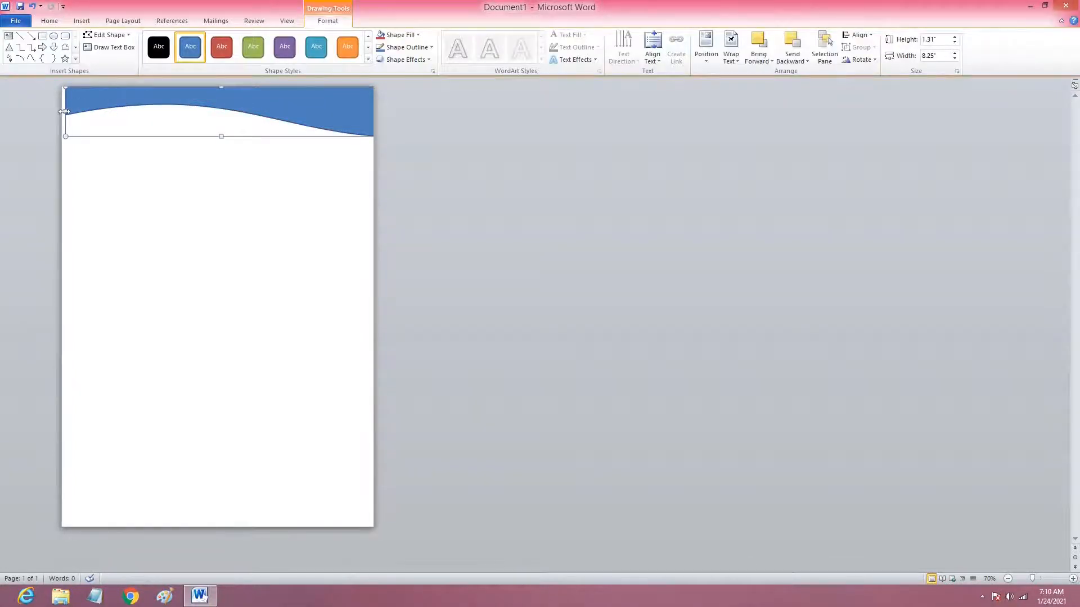
# Stretch the wave shape to about 8.63" wide and 1.58" high, and give it a black fill and outline.
pyautogui.moveTo(59, 111); pyautogui.dragTo(52, 113)
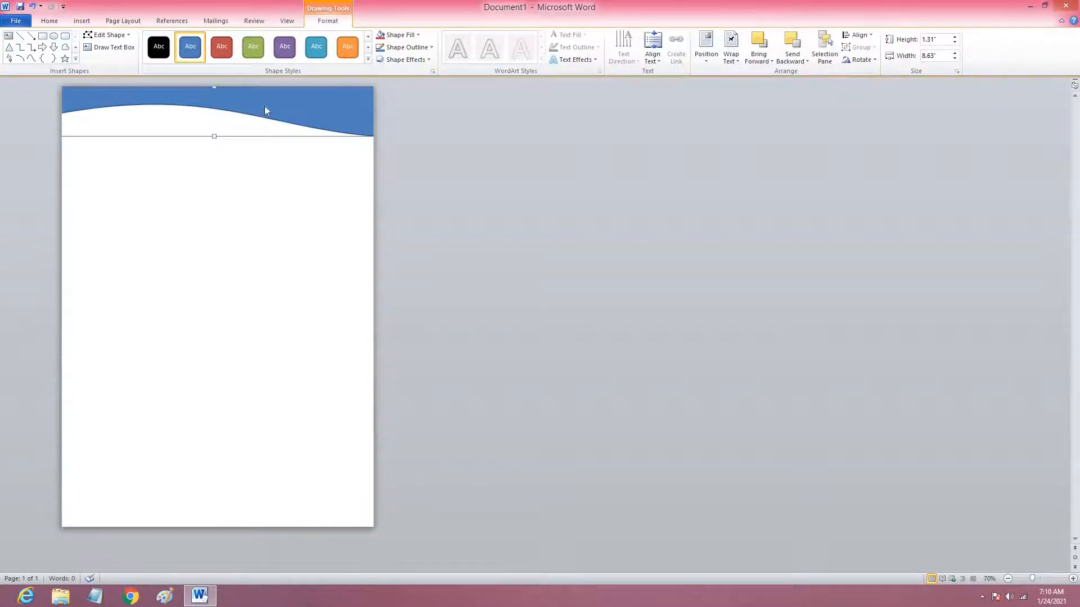
pyautogui.moveTo(212, 138); pyautogui.dragTo(214, 147)
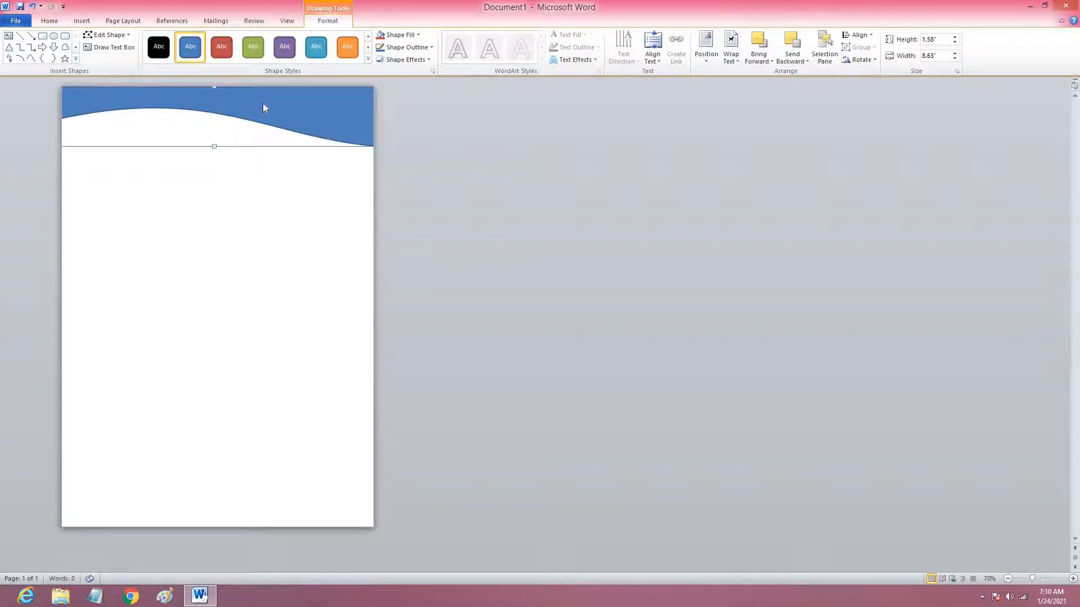
pyautogui.click(413, 35)
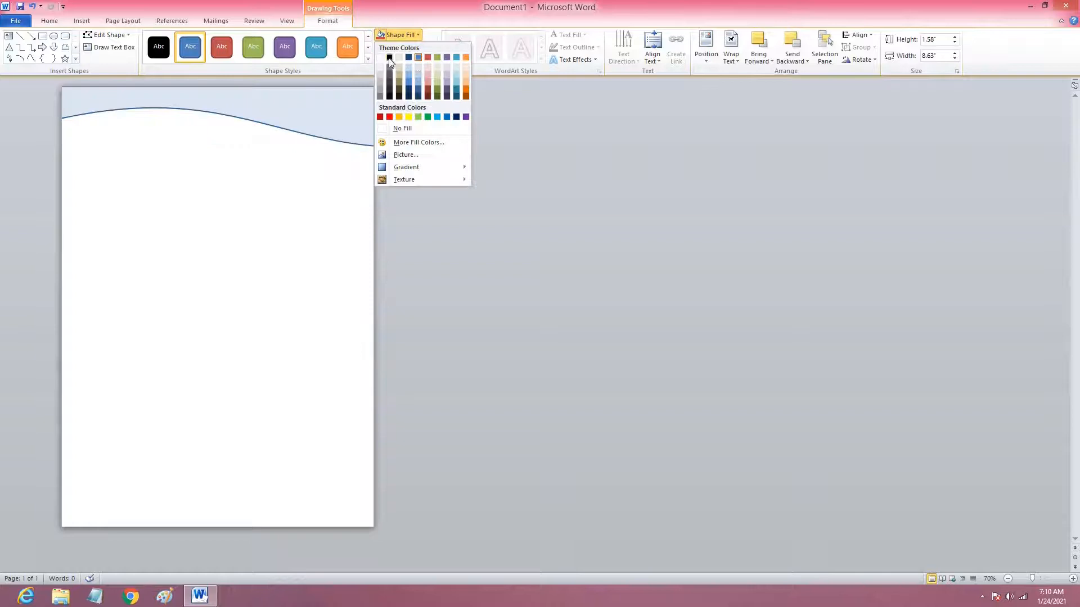
pyautogui.click(389, 58)
pyautogui.click(405, 47)
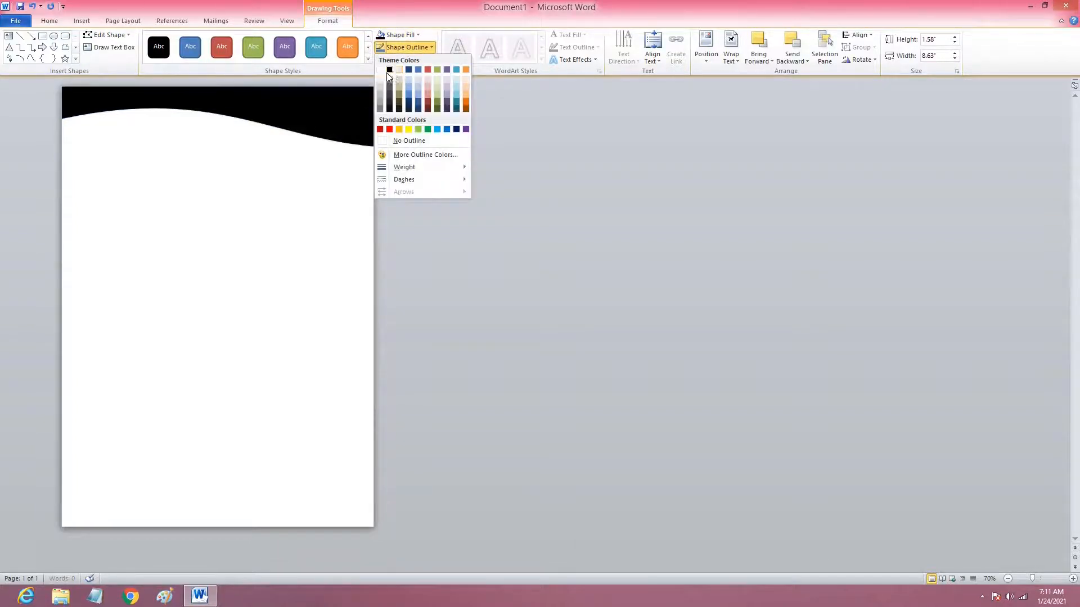
pyautogui.click(389, 71)
# Duplicate the black wave shape and give the copy a red fill and red outline.
pyautogui.rightClick(333, 116)
pyautogui.click(355, 136)
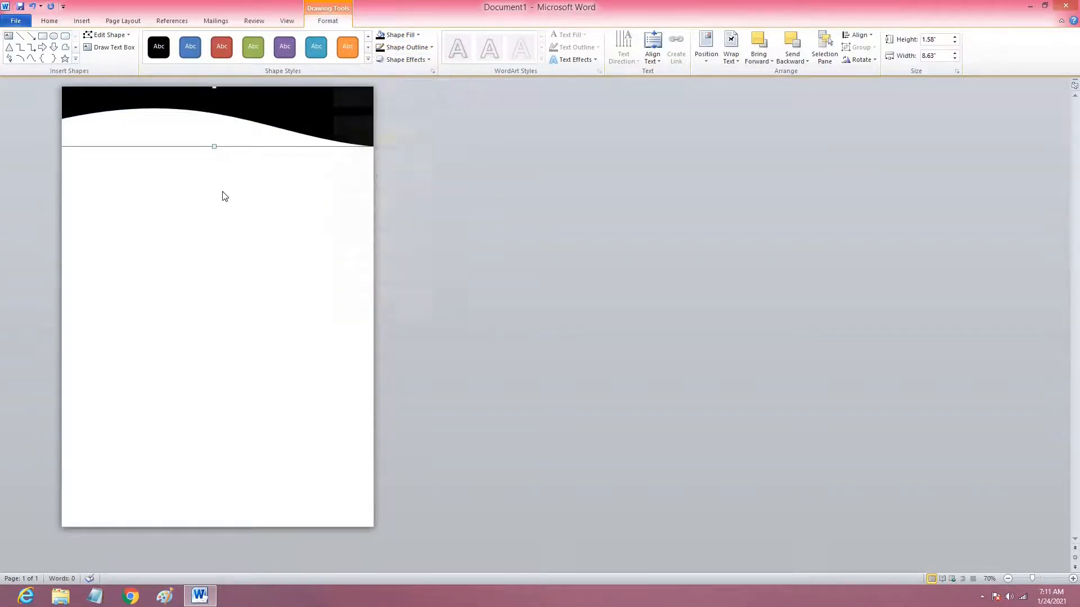
pyautogui.rightClick(223, 196)
pyautogui.click(248, 234)
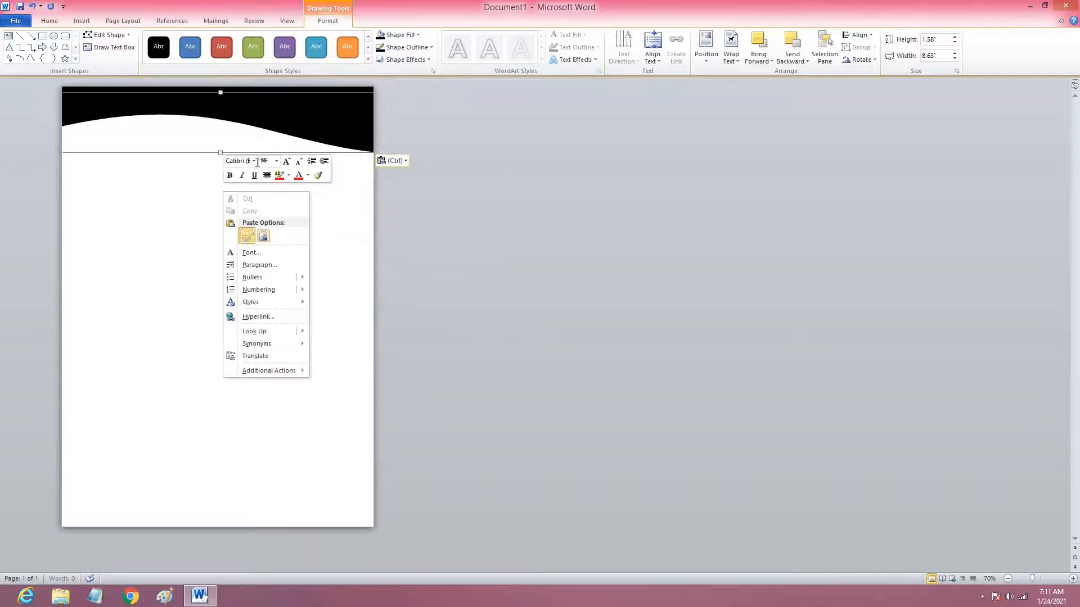
pyautogui.click(405, 37)
pyautogui.click(388, 115)
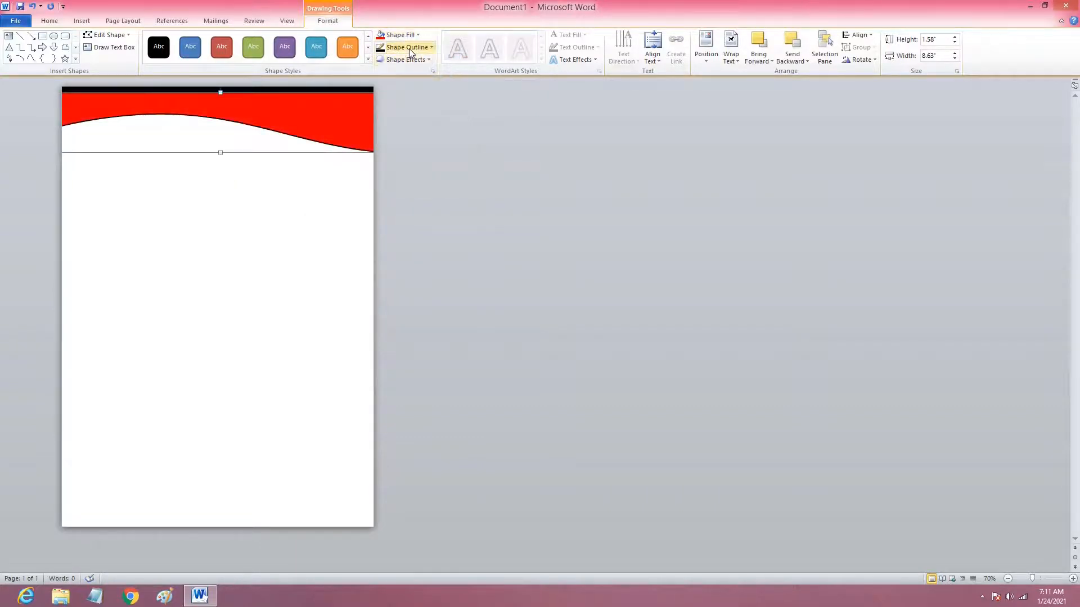
pyautogui.click(409, 48)
pyautogui.click(329, 135)
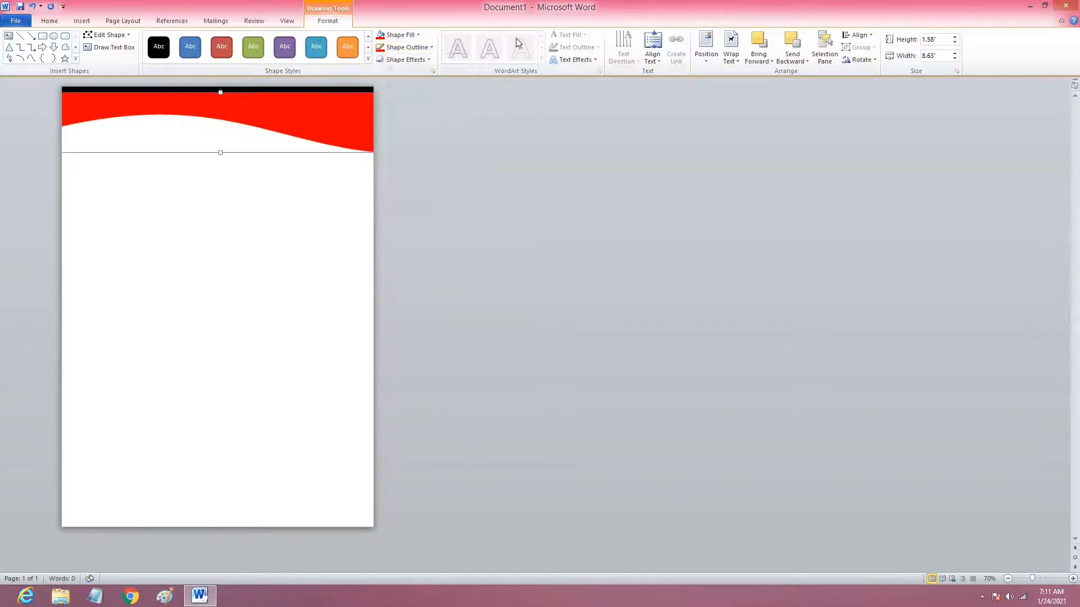
# Place the red wave behind text and adjust it to about 1.79" high, leaving a thin red band beneath the black wave.
pyautogui.click(731, 51)
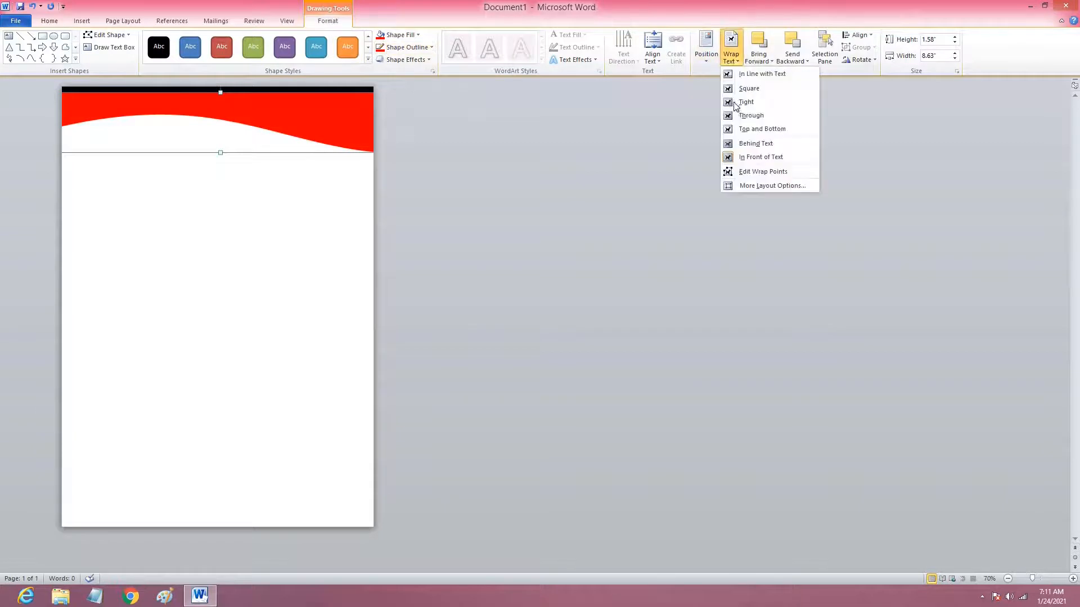
pyautogui.click(745, 148)
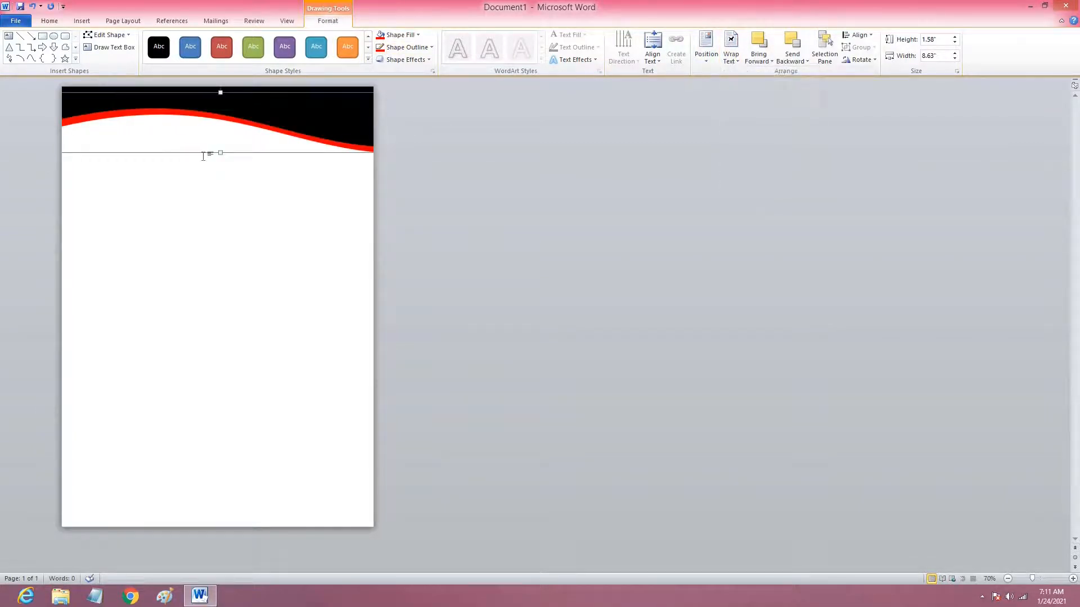
pyautogui.moveTo(222, 151)
pyautogui.mouseDown()
pyautogui.moveTo(256, 145)
pyautogui.moveTo(224, 146)
pyautogui.mouseUp()
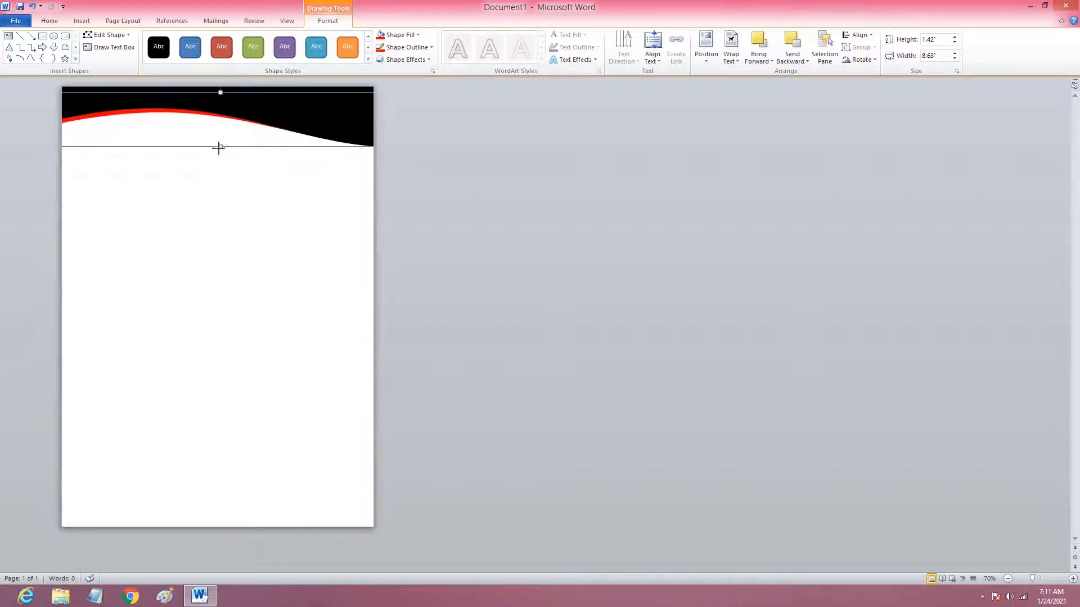
pyautogui.moveTo(219, 148); pyautogui.dragTo(220, 151)
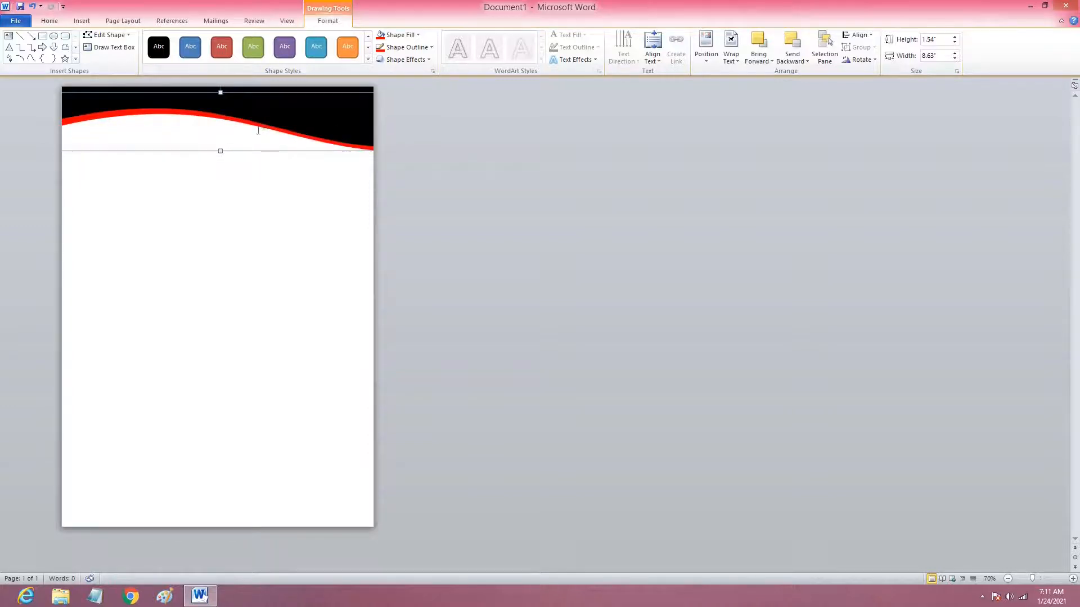
pyautogui.moveTo(243, 94); pyautogui.dragTo(245, 90)
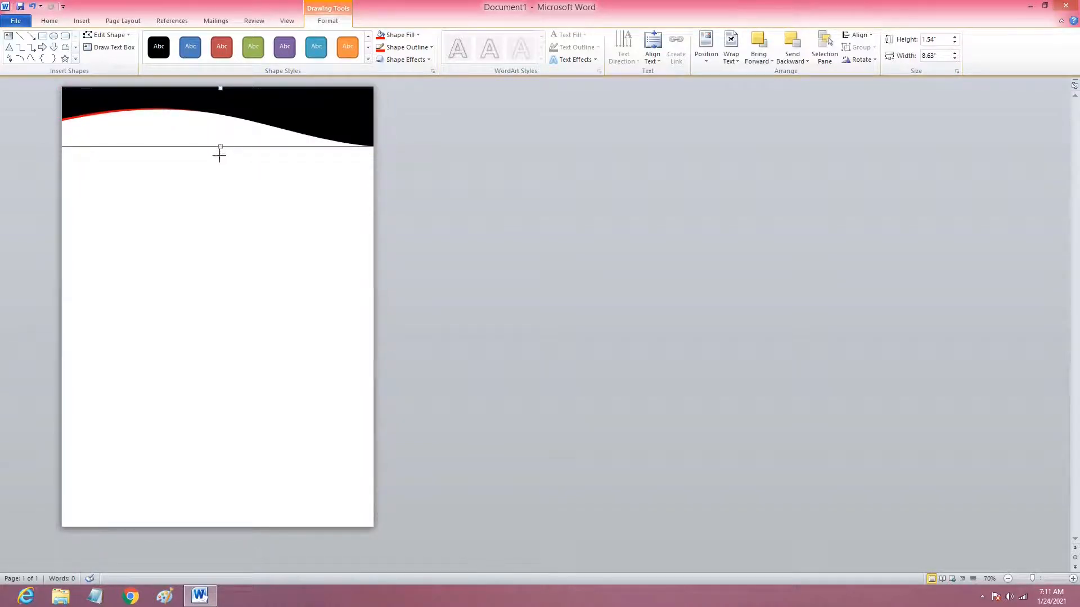
pyautogui.moveTo(219, 155); pyautogui.dragTo(221, 157)
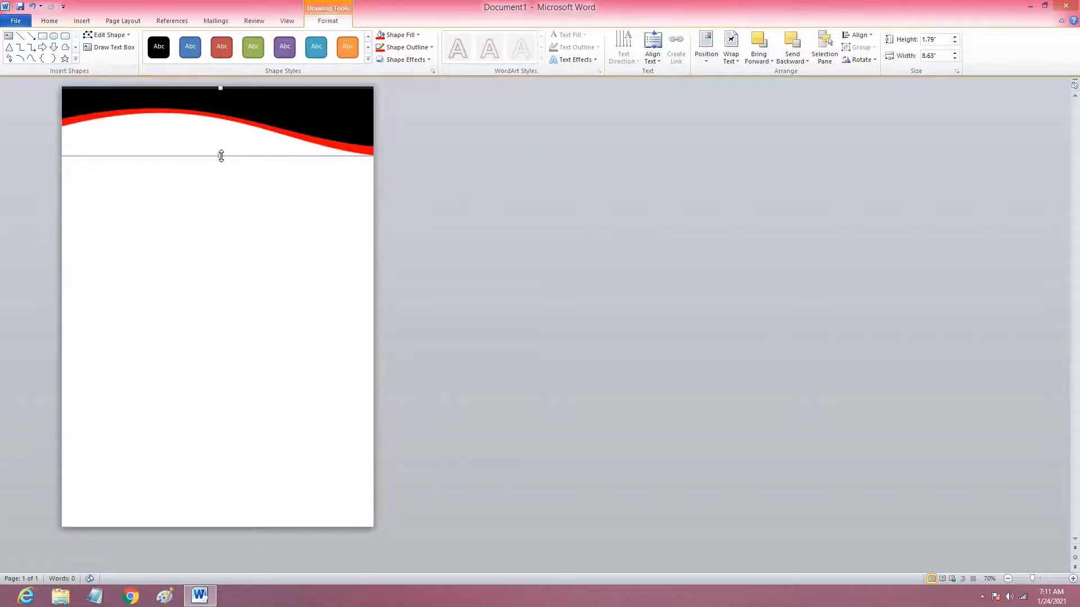
pyautogui.click(302, 186)
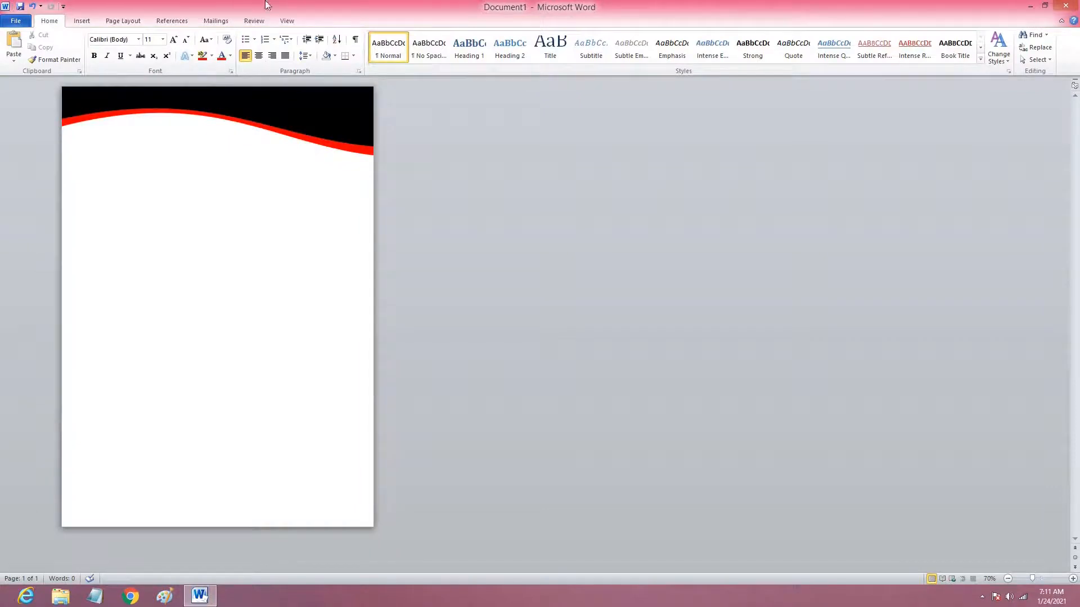
# Draw a rectangle about 2.78" wide and 0.4" high in the bottom-left corner of the page.
pyautogui.click(83, 21)
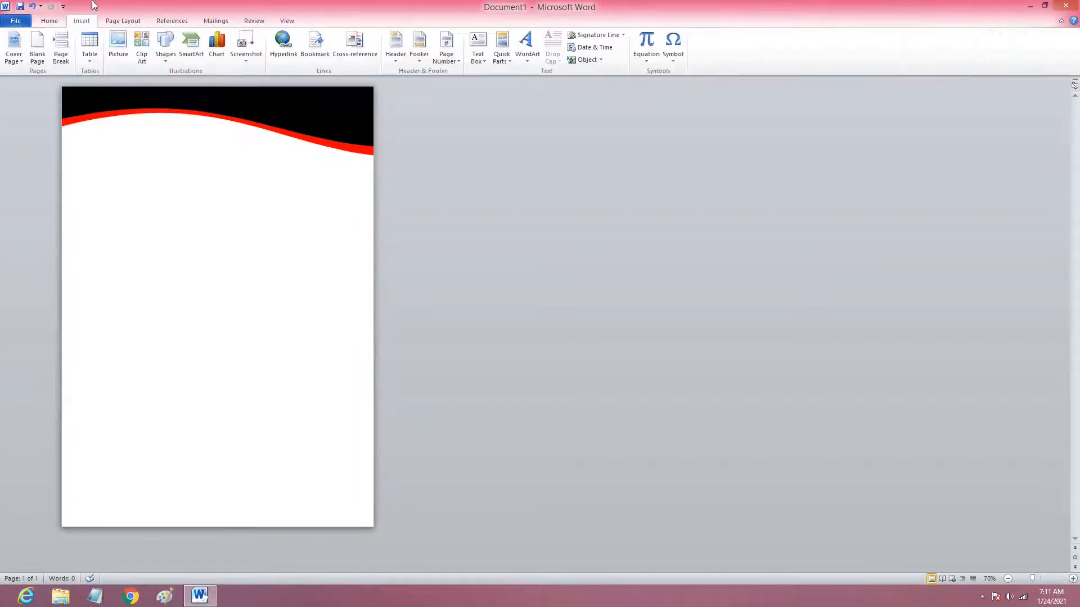
pyautogui.click(167, 59)
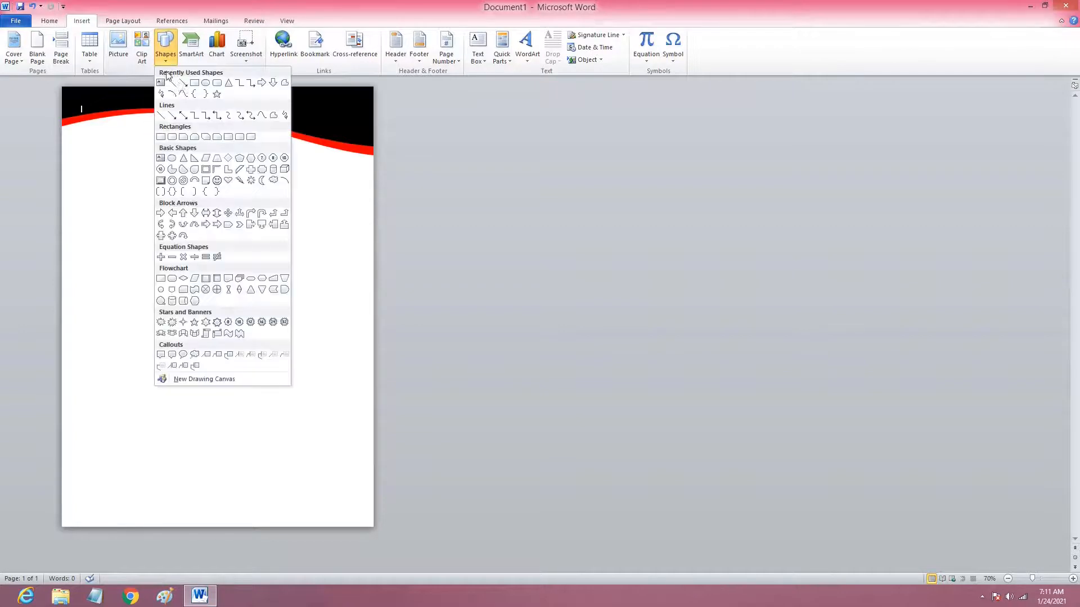
pyautogui.click(194, 82)
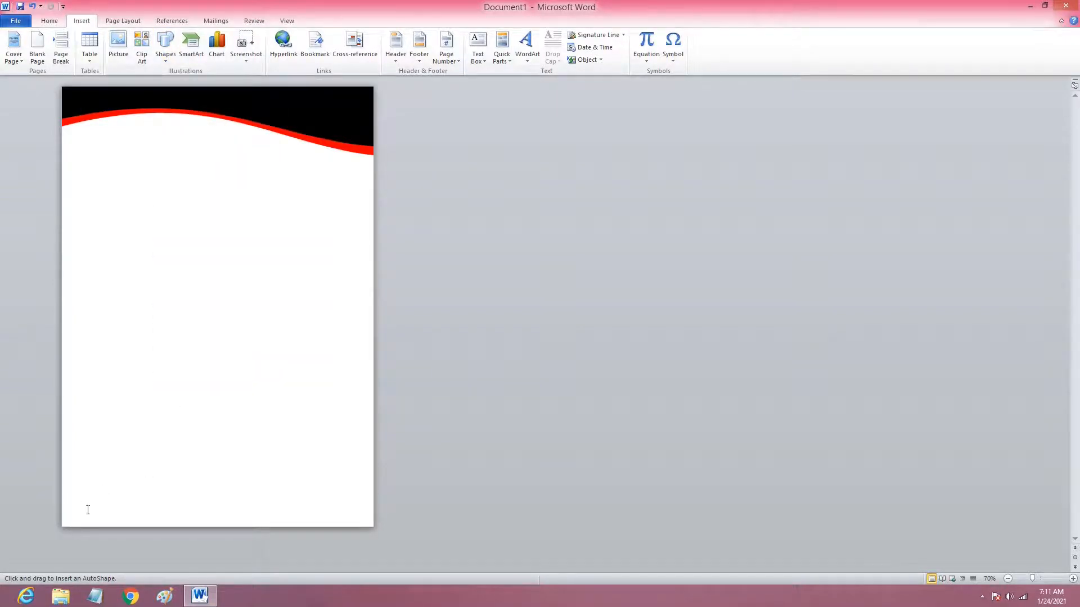
pyautogui.press('Escape')
pyautogui.click(167, 58)
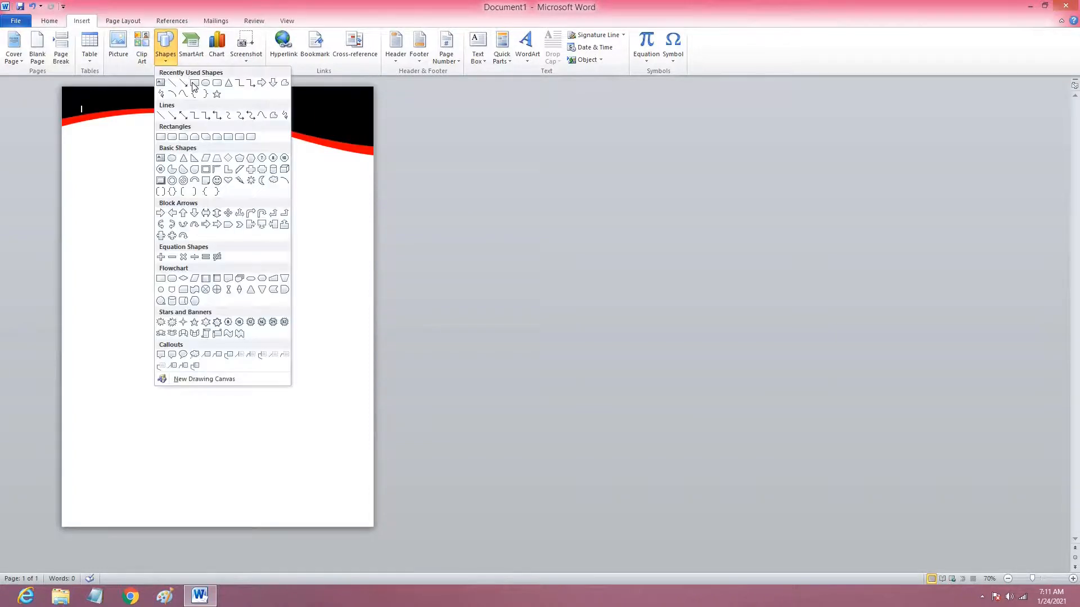
pyautogui.click(194, 83)
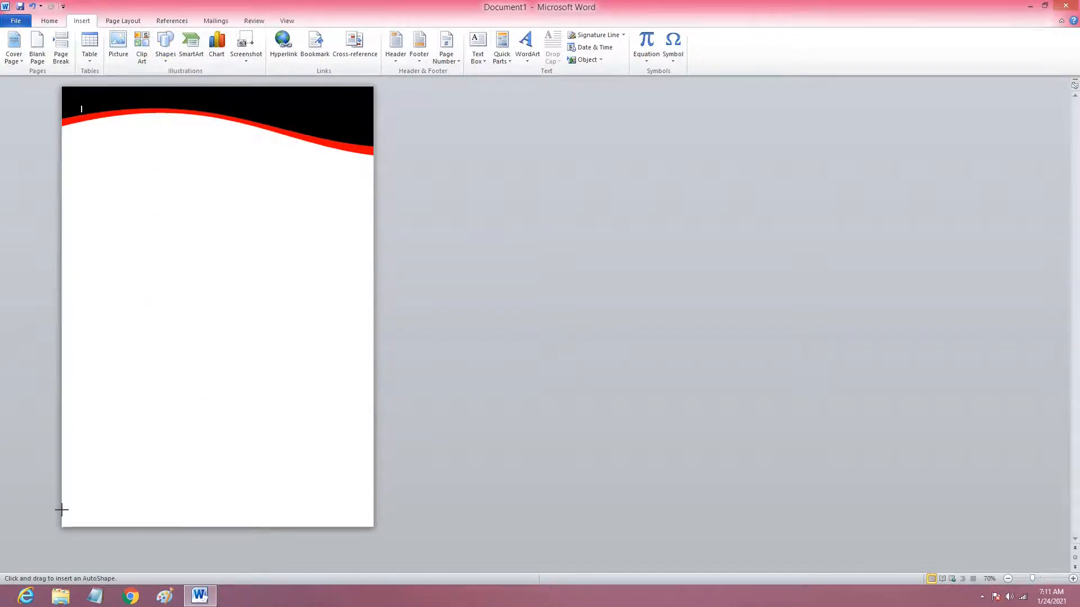
pyautogui.moveTo(62, 509)
pyautogui.mouseDown()
pyautogui.moveTo(200, 529)
pyautogui.moveTo(163, 526)
pyautogui.mouseUp()
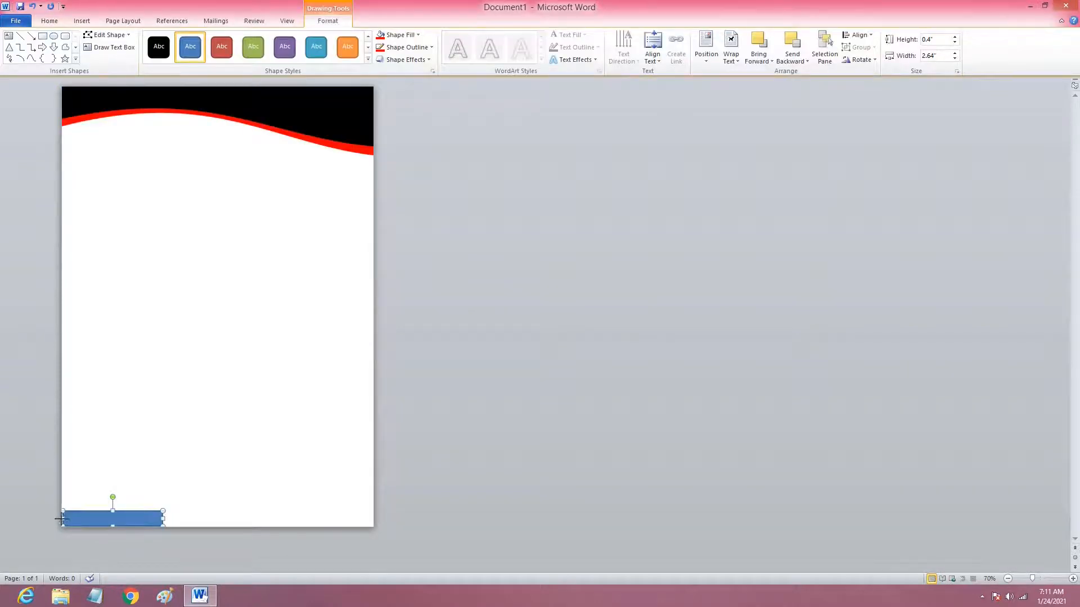
pyautogui.moveTo(60, 518); pyautogui.dragTo(55, 519)
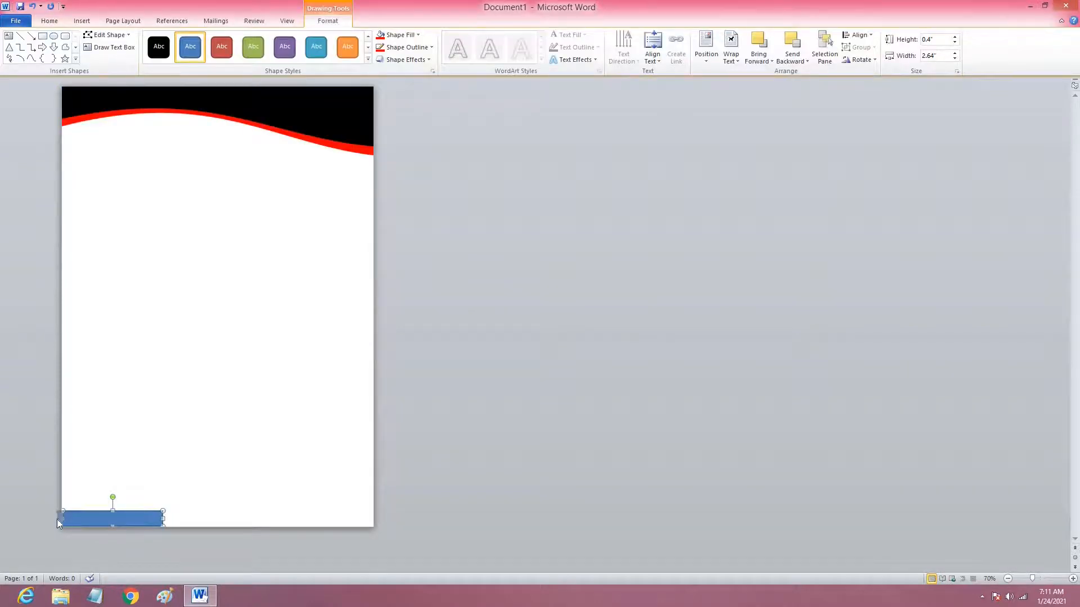
# Duplicate the small bottom rectangle and place the copy directly to its right along the page's bottom edge.
pyautogui.rightClick(120, 518)
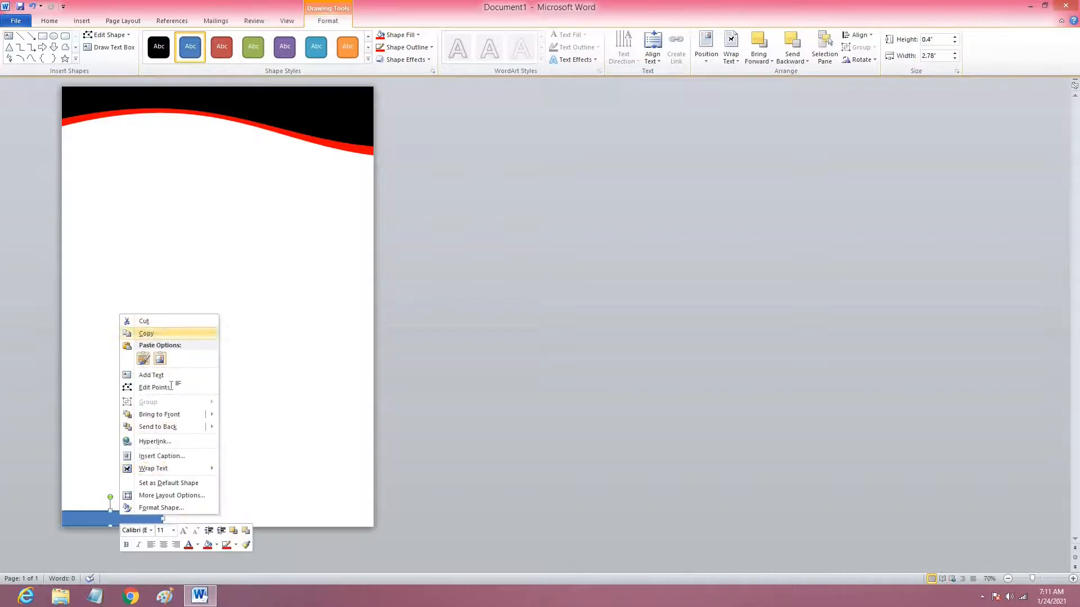
pyautogui.click(148, 336)
pyautogui.rightClick(170, 384)
pyautogui.click(196, 430)
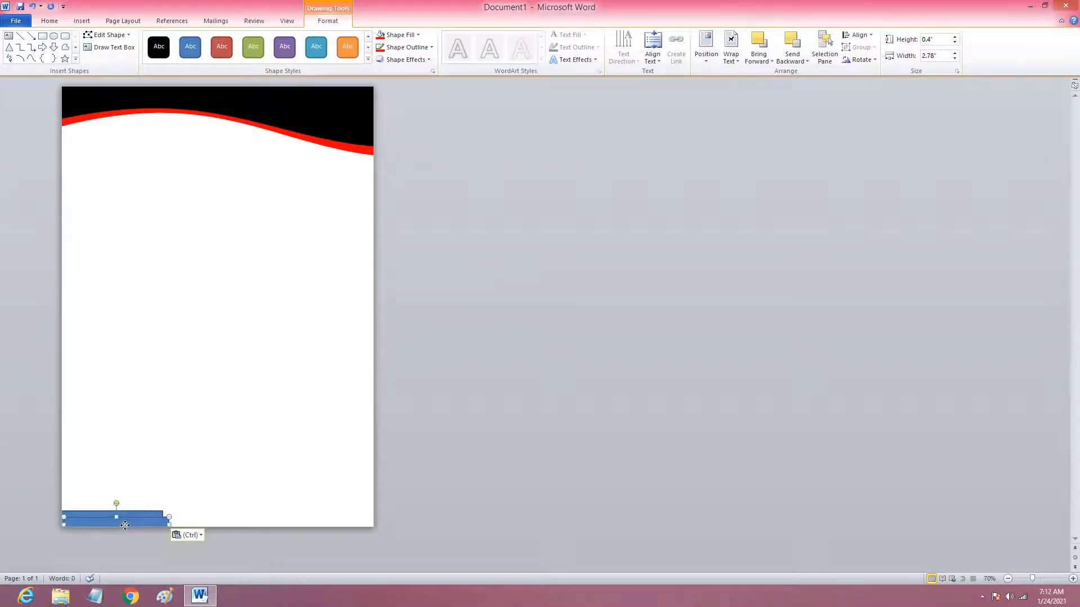
pyautogui.moveTo(125, 522); pyautogui.dragTo(225, 519)
# Paste a third bottom rectangle beside the second and stretch it to about 2.91" wide, reaching the page's right edge.
pyautogui.rightClick(290, 344)
pyautogui.click(314, 389)
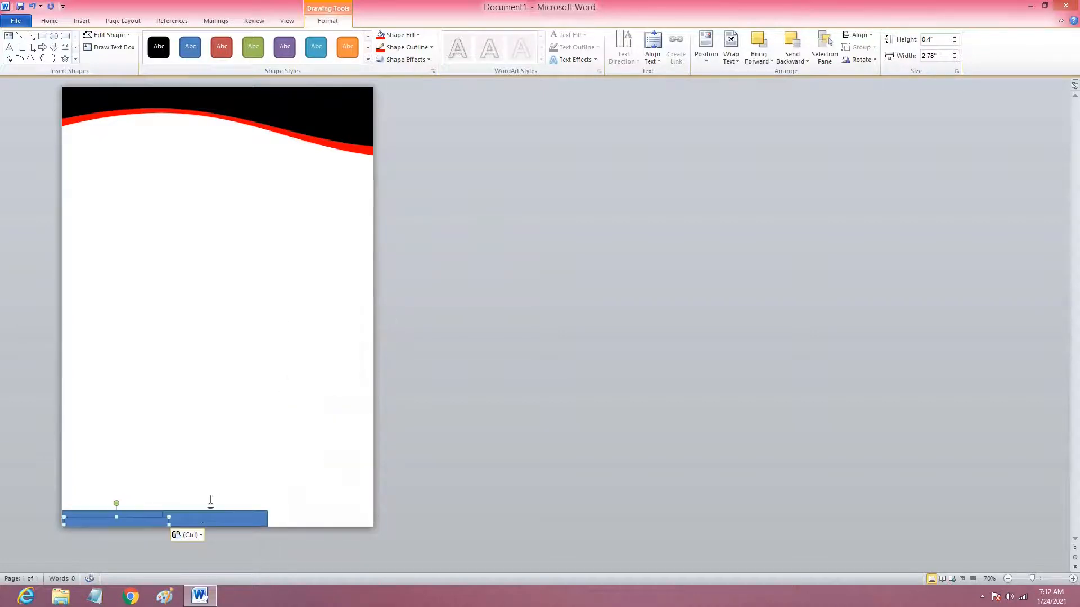
pyautogui.moveTo(250, 520); pyautogui.dragTo(344, 518)
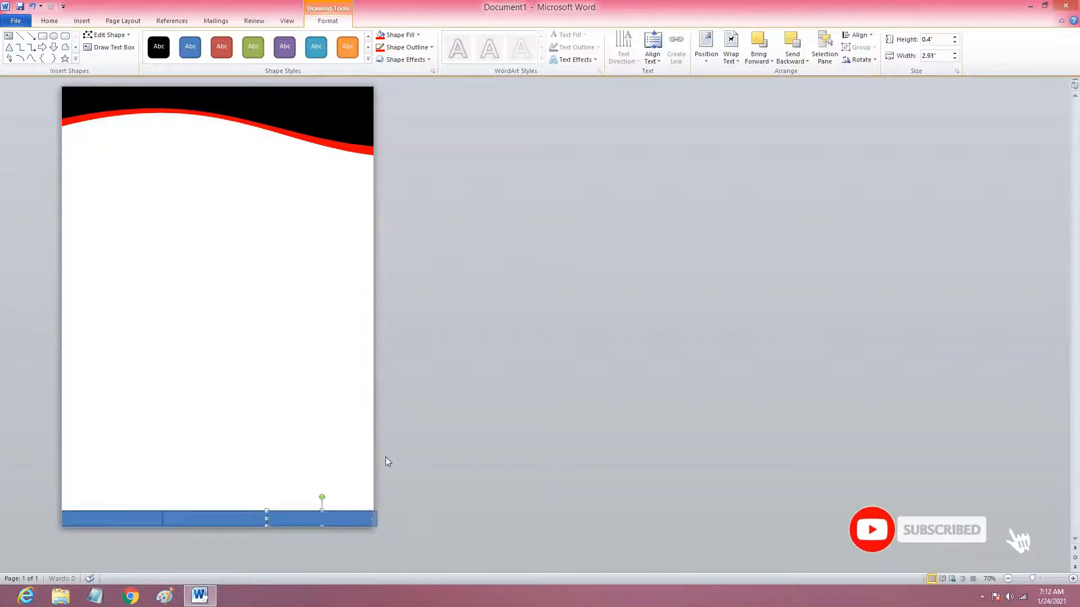
# Give the first rectangle of the bottom bar a black fill and a black outline.
pyautogui.click(131, 524)
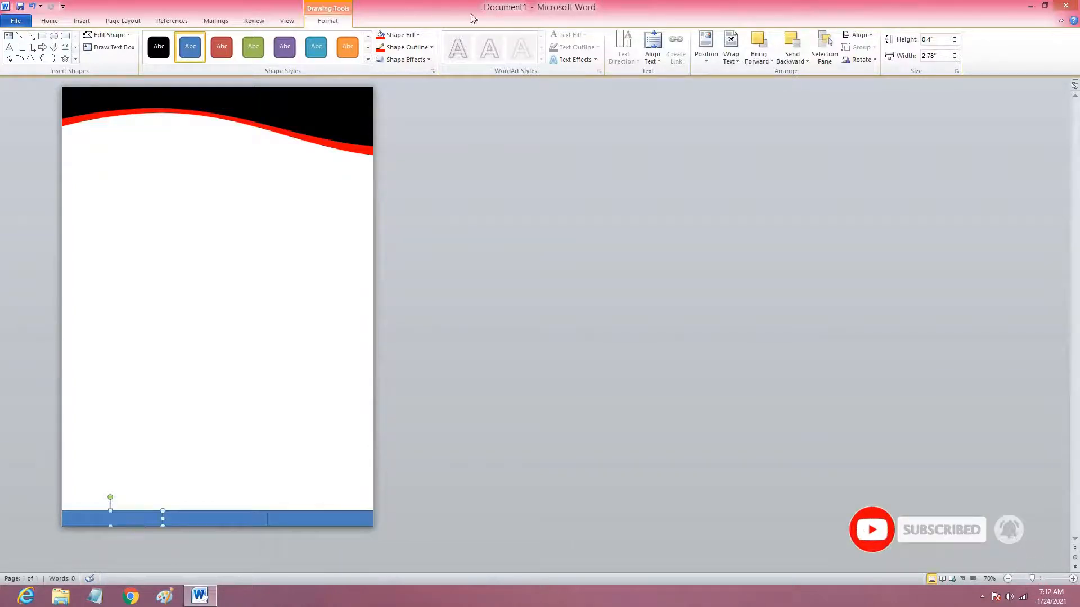
pyautogui.click(407, 35)
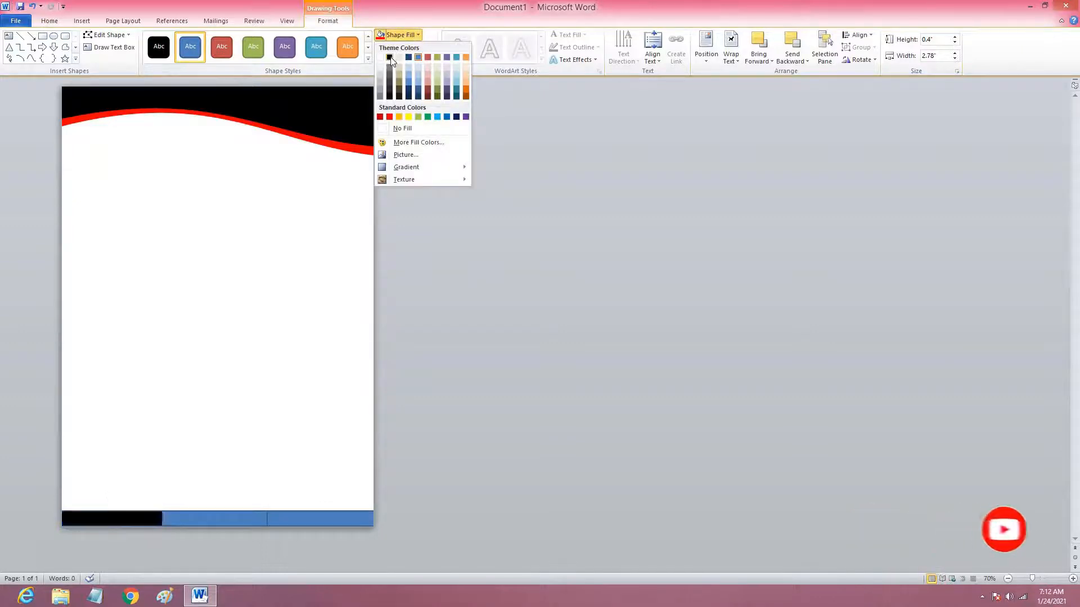
pyautogui.click(390, 57)
pyautogui.click(404, 47)
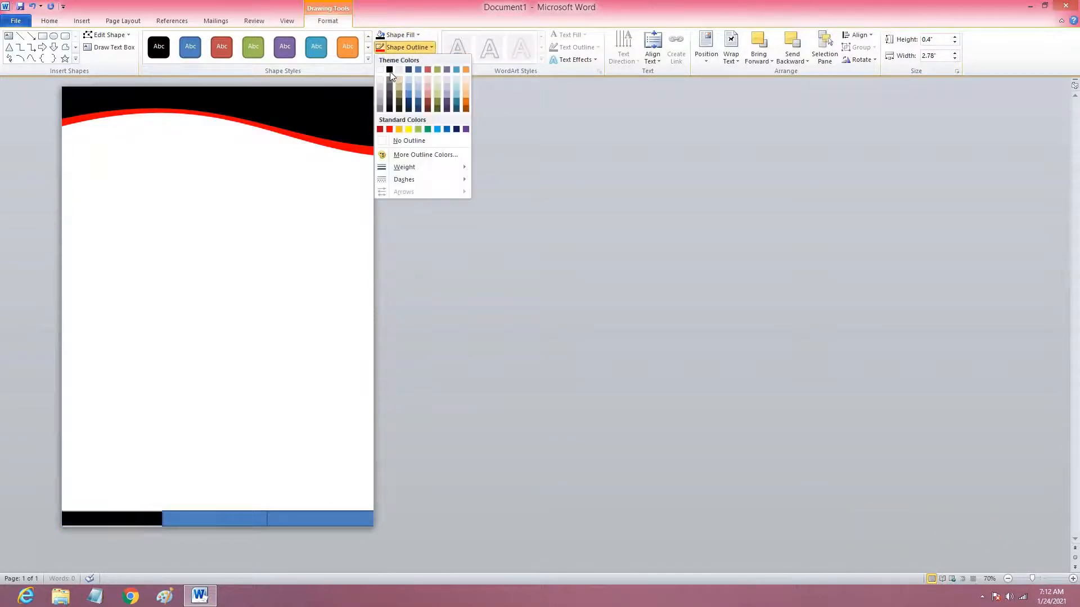
pyautogui.click(390, 70)
# Give the third bottom rectangle, at the page's right edge, a black fill and a black outline.
pyautogui.click(314, 523)
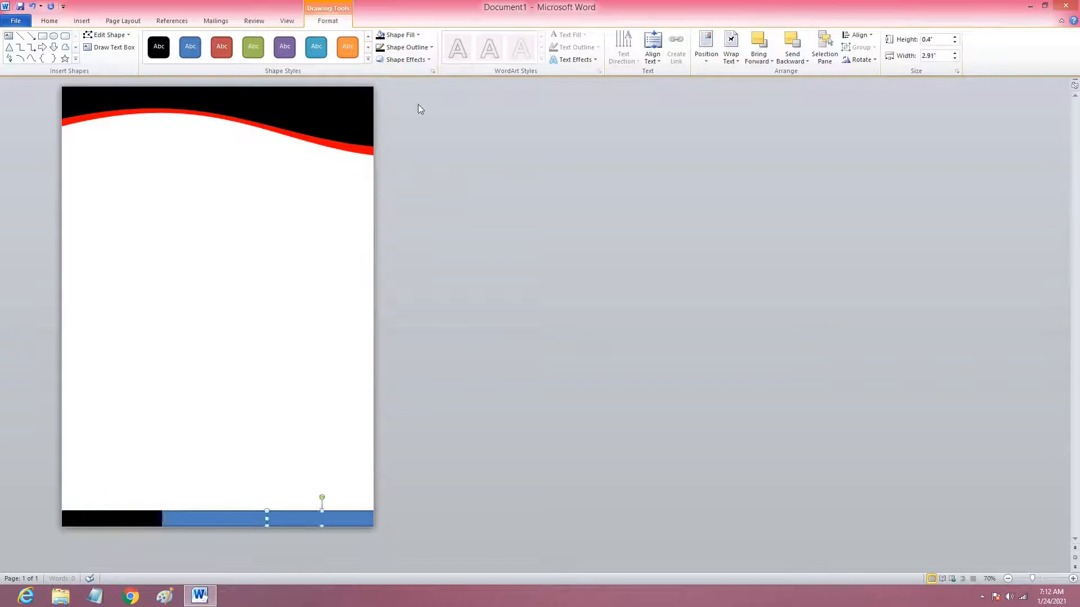
pyautogui.click(400, 35)
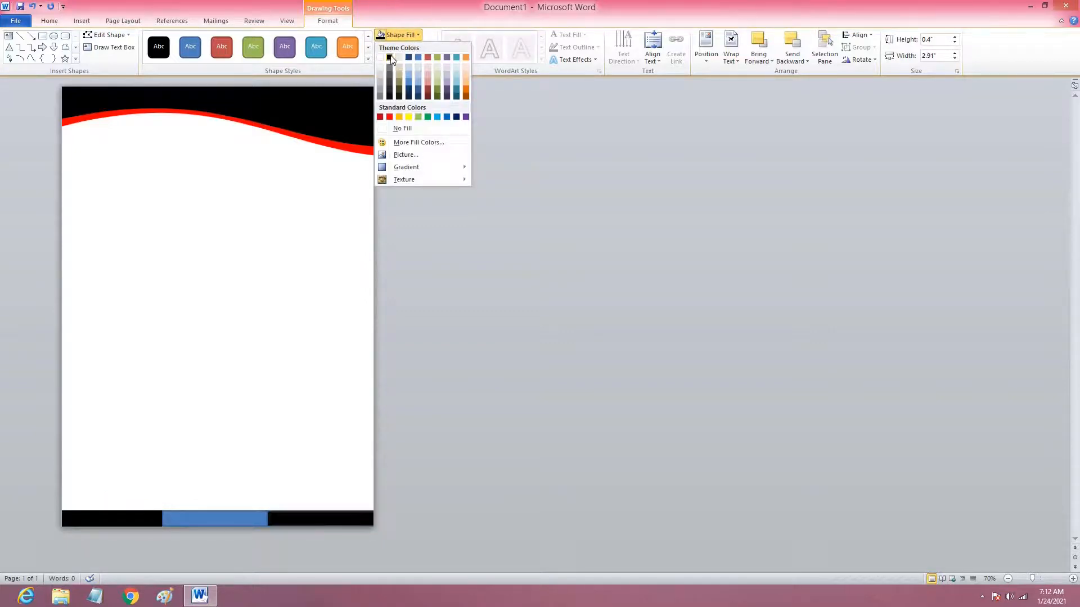
pyautogui.click(390, 57)
pyautogui.click(405, 47)
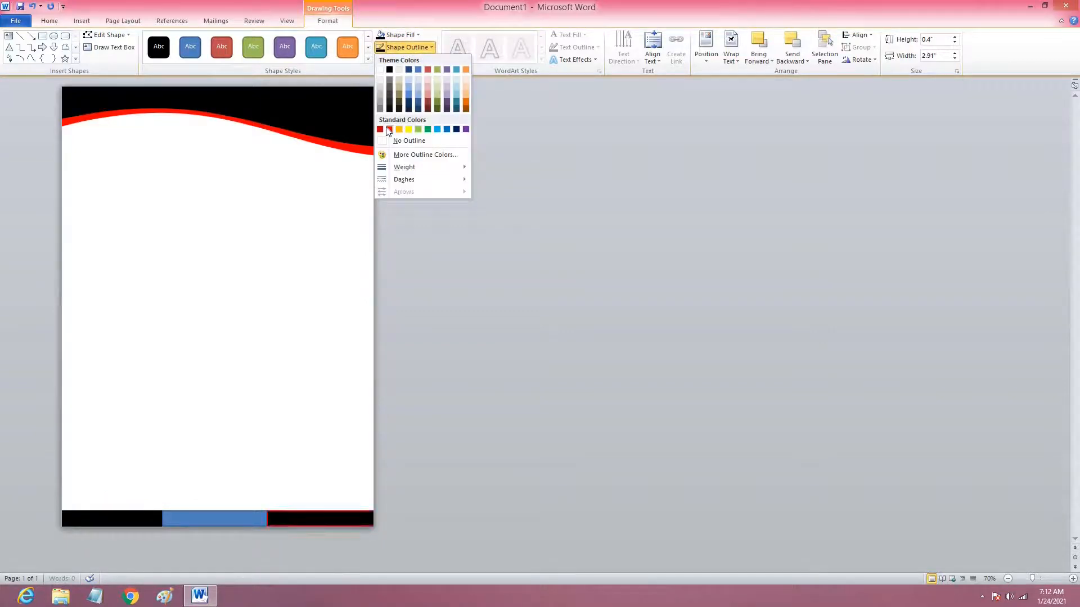
pyautogui.click(390, 70)
# Fill the middle bottom rectangle with red and get rid of its blue outline.
pyautogui.click(209, 516)
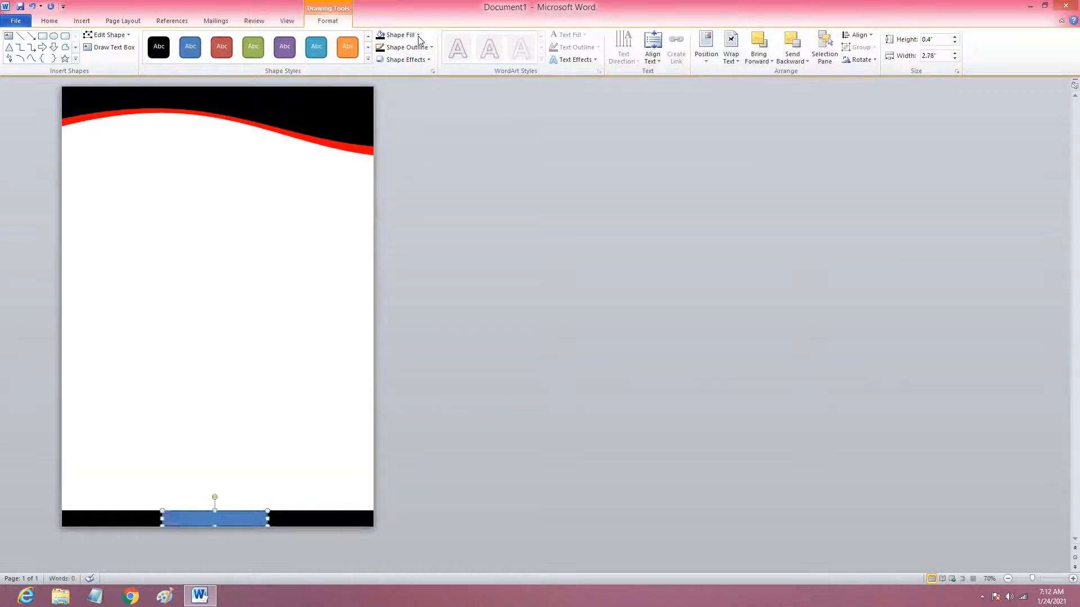
pyautogui.click(418, 35)
pyautogui.click(388, 113)
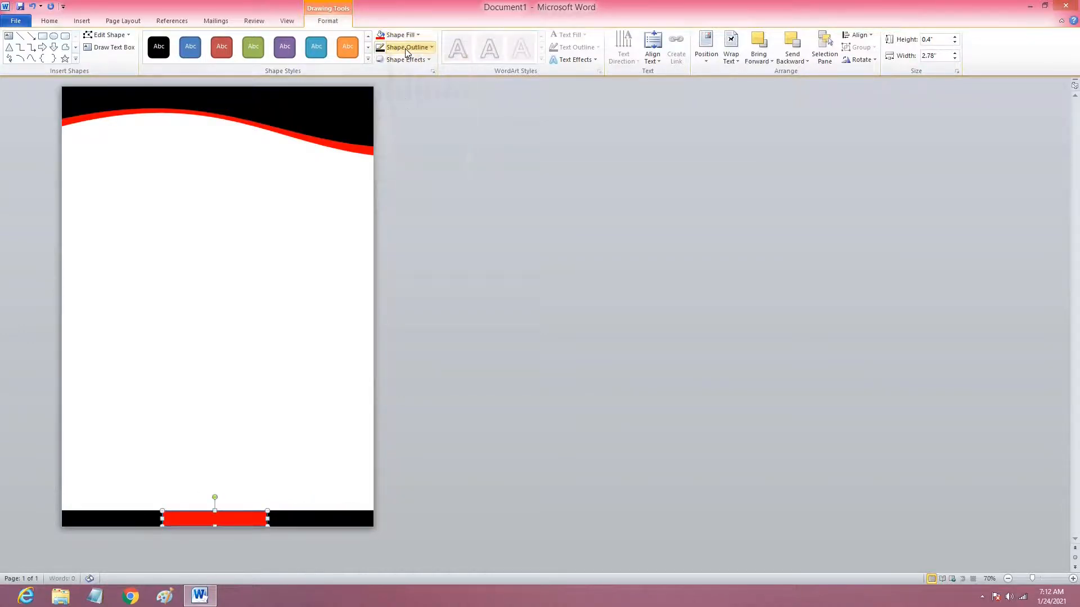
pyautogui.click(406, 50)
pyautogui.click(388, 138)
pyautogui.click(179, 185)
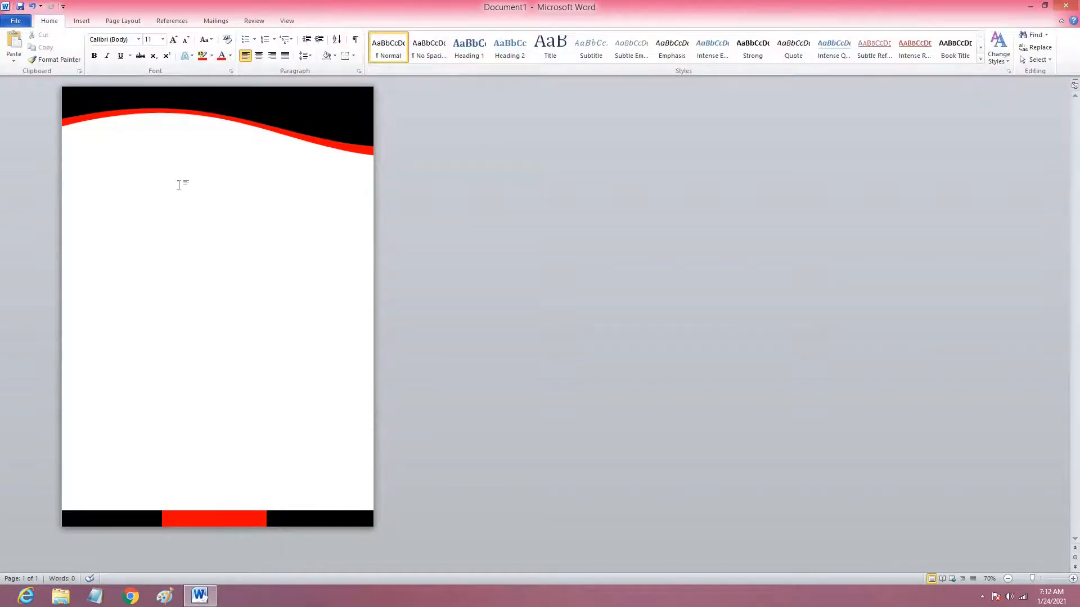
# Insert the logo picture "unnamed" from the Pictures library into the page.
pyautogui.click(90, 24)
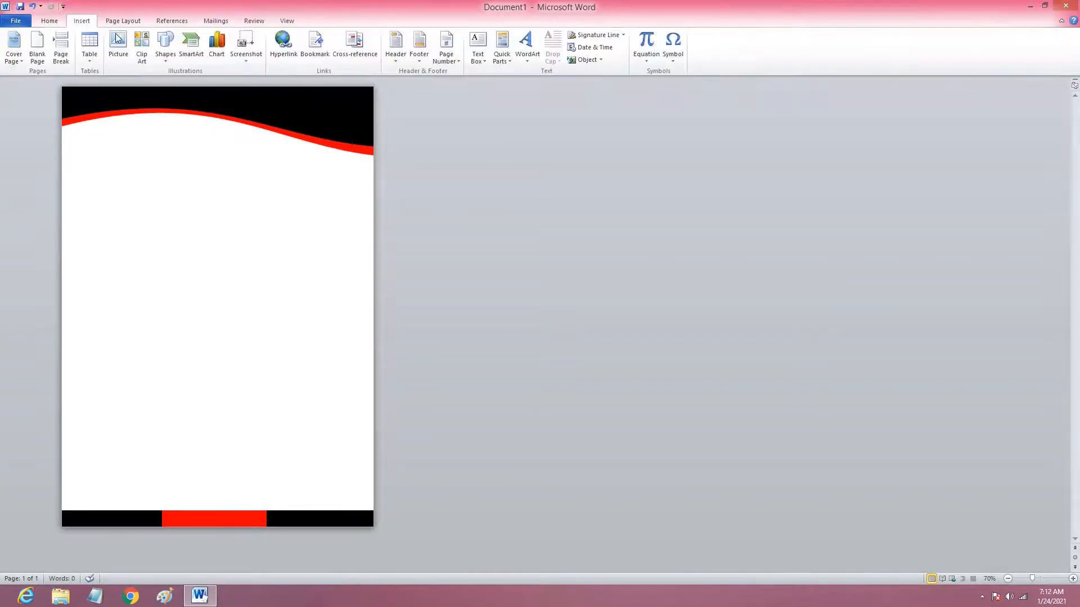
pyautogui.click(123, 35)
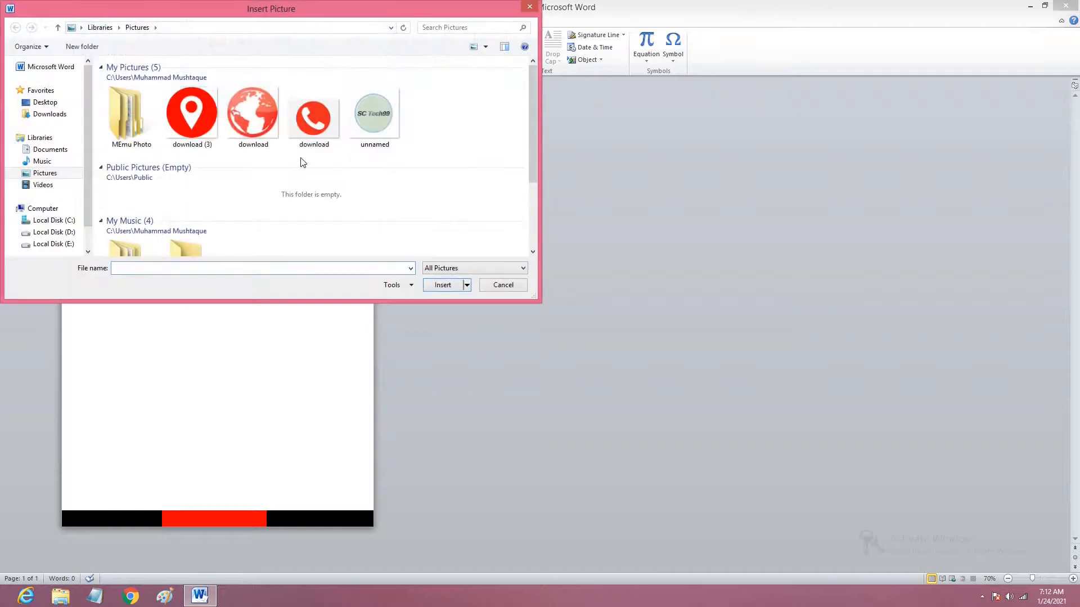
pyautogui.click(377, 125)
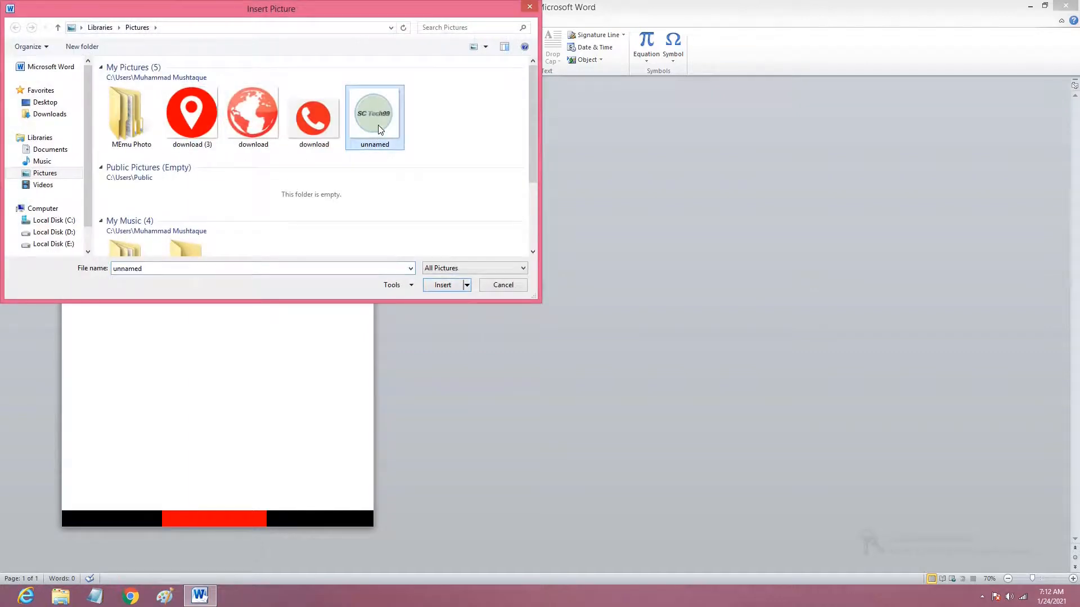
pyautogui.click(452, 291)
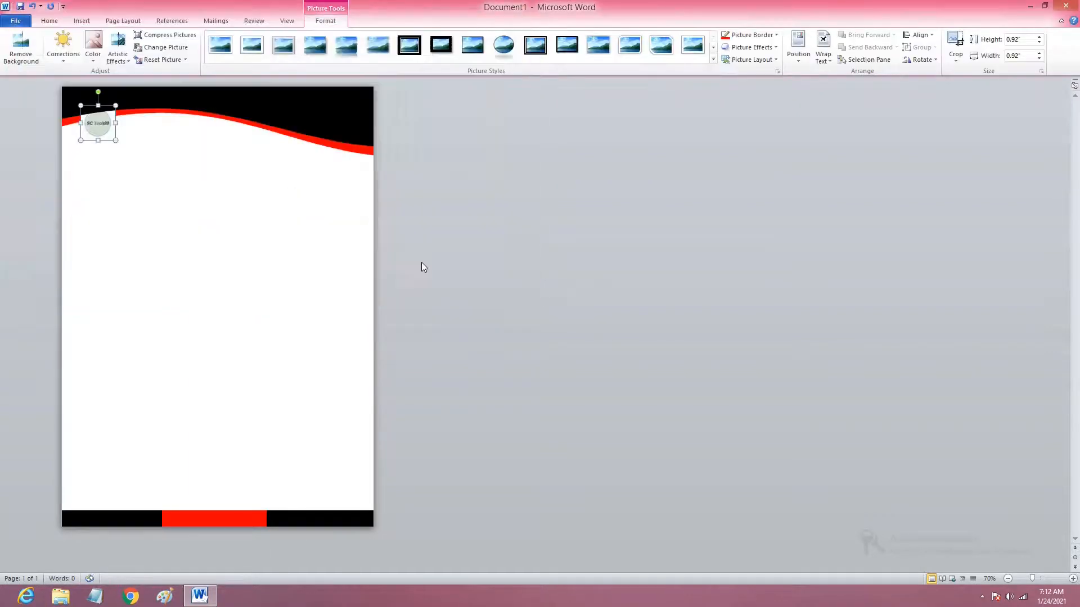
# Set the logo in front of text, resize it to about 0.79" square and place it below the wave near the page's left edge.
pyautogui.click(827, 63)
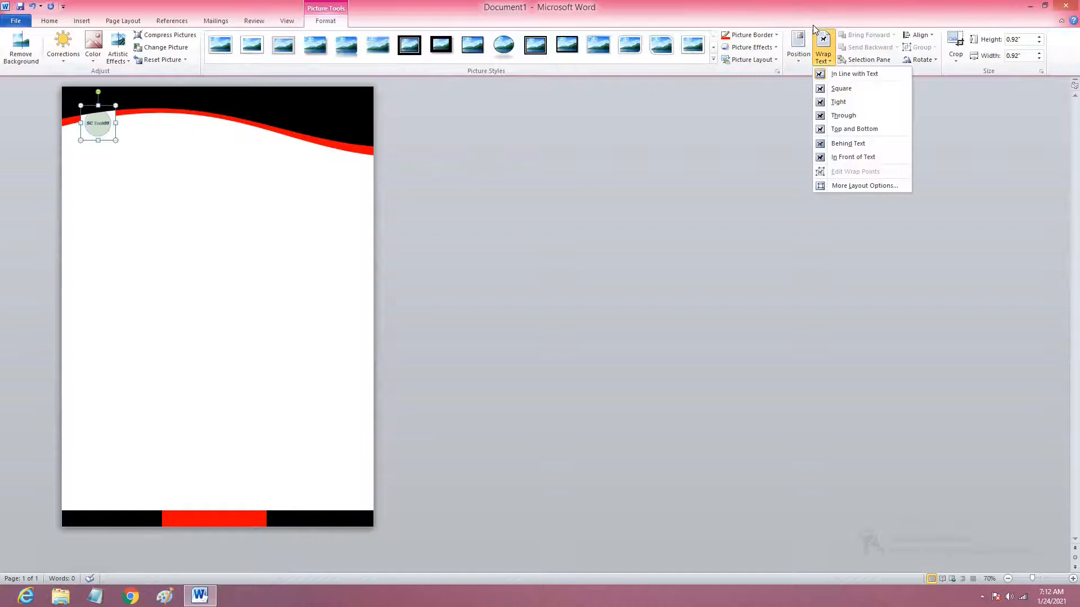
pyautogui.click(862, 158)
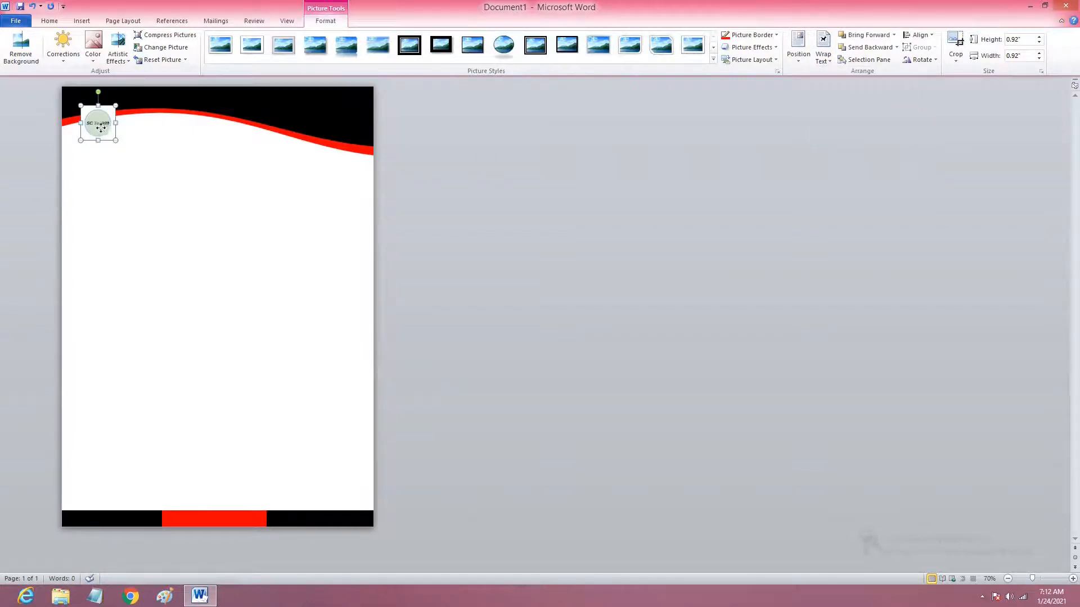
pyautogui.moveTo(92, 144)
pyautogui.mouseDown()
pyautogui.moveTo(88, 161)
pyautogui.moveTo(107, 158)
pyautogui.moveTo(95, 142)
pyautogui.mouseUp()
pyautogui.click(151, 169)
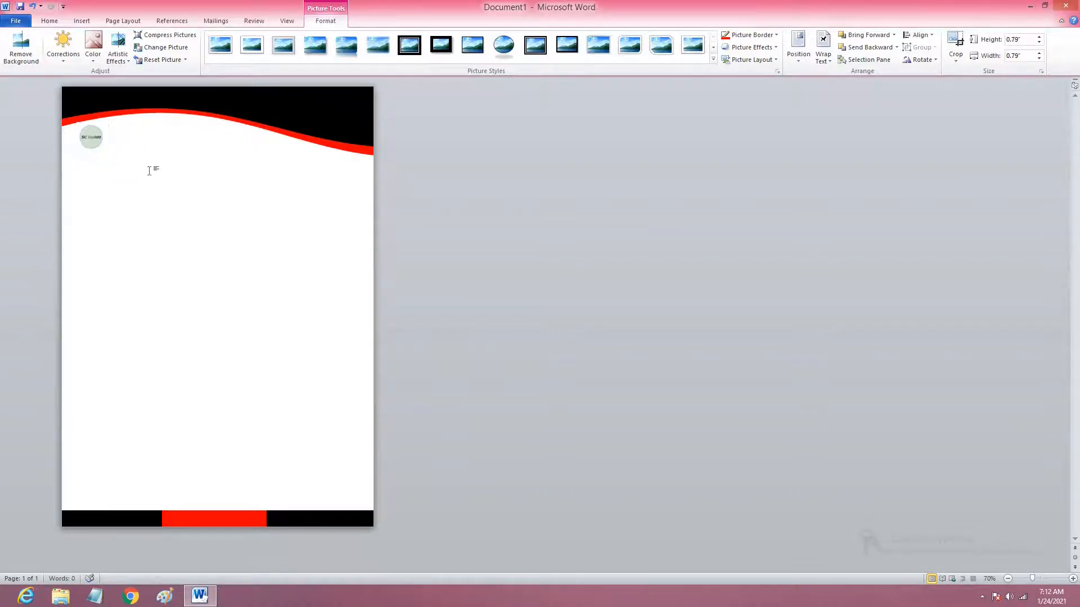
# Set the logo's text wrapping to Behind Text and shrink the picture slightly from its upper-left corner.
pyautogui.click(89, 135)
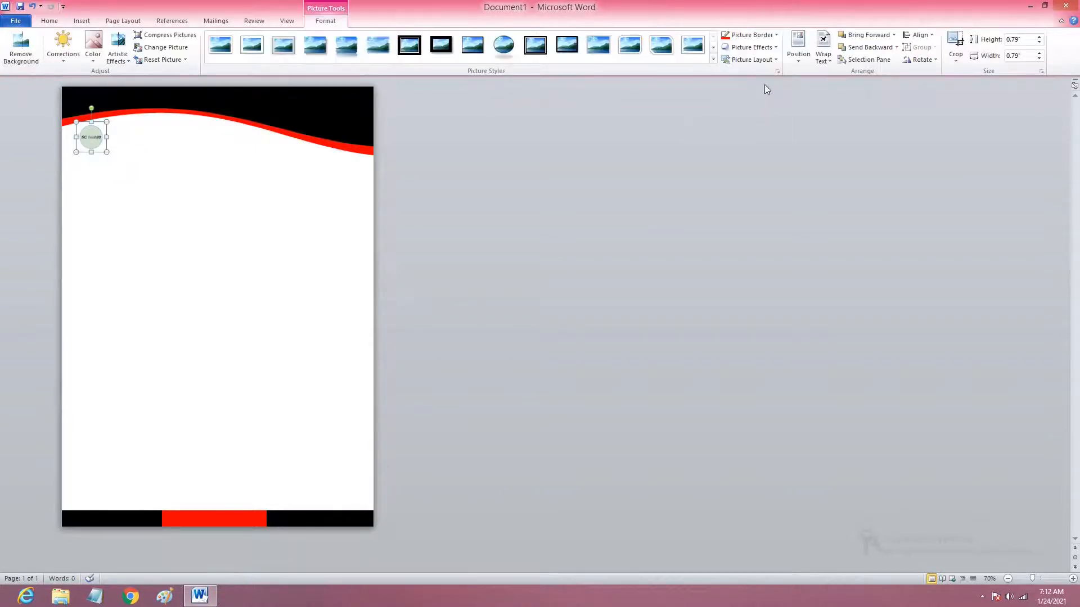
pyautogui.click(829, 60)
pyautogui.click(849, 144)
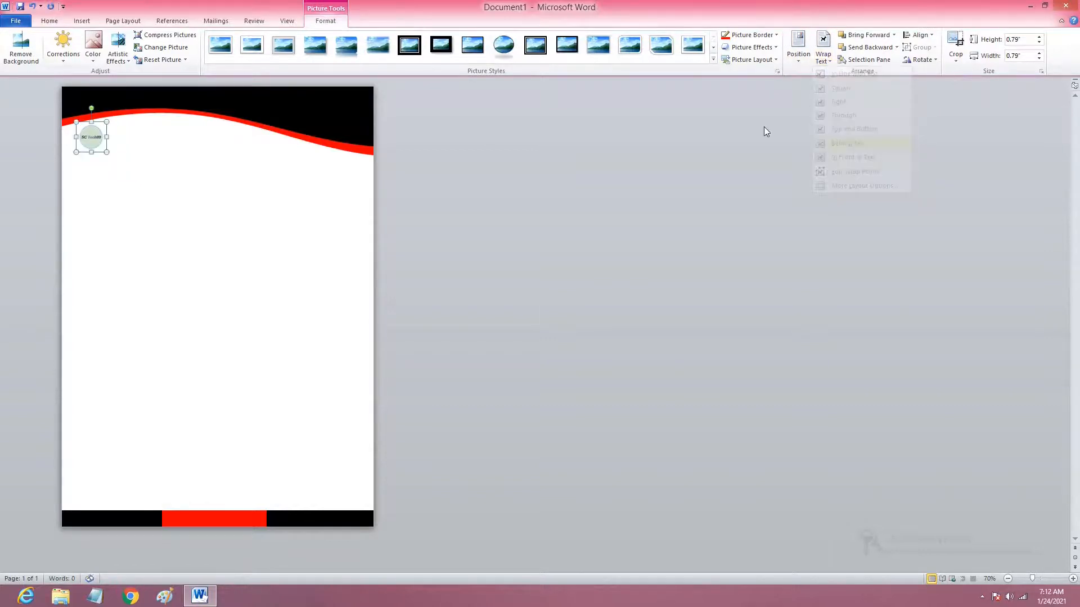
pyautogui.click(823, 54)
pyautogui.click(701, 151)
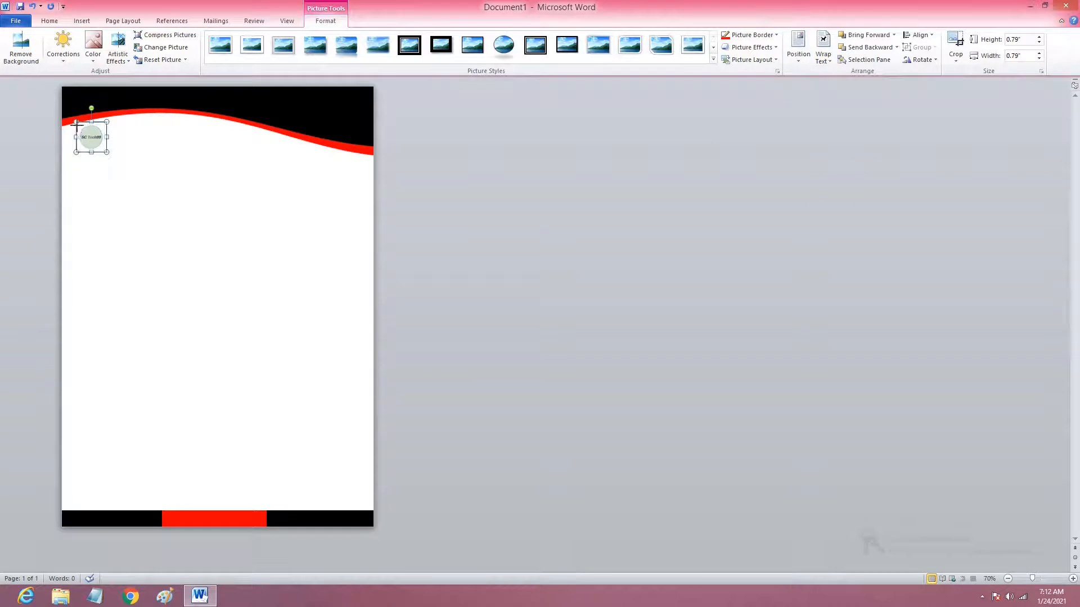
pyautogui.click(180, 169)
pyautogui.click(77, 121)
pyautogui.click(135, 157)
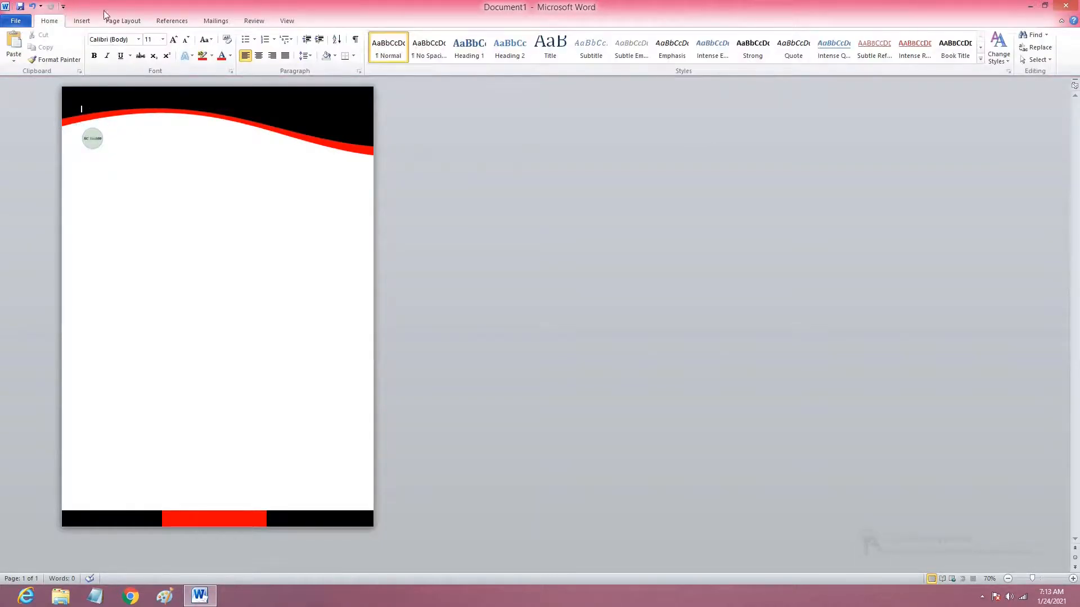
# Draw a text box about 2.22" wide and 0.58" high directly to the right of the logo.
pyautogui.click(82, 21)
pyautogui.click(165, 45)
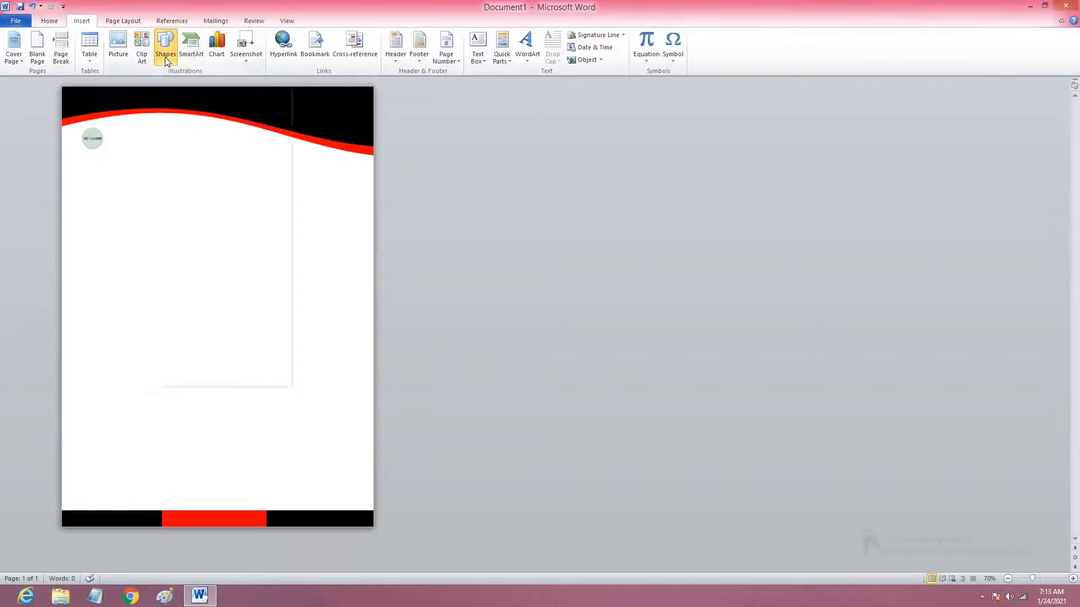
pyautogui.click(162, 84)
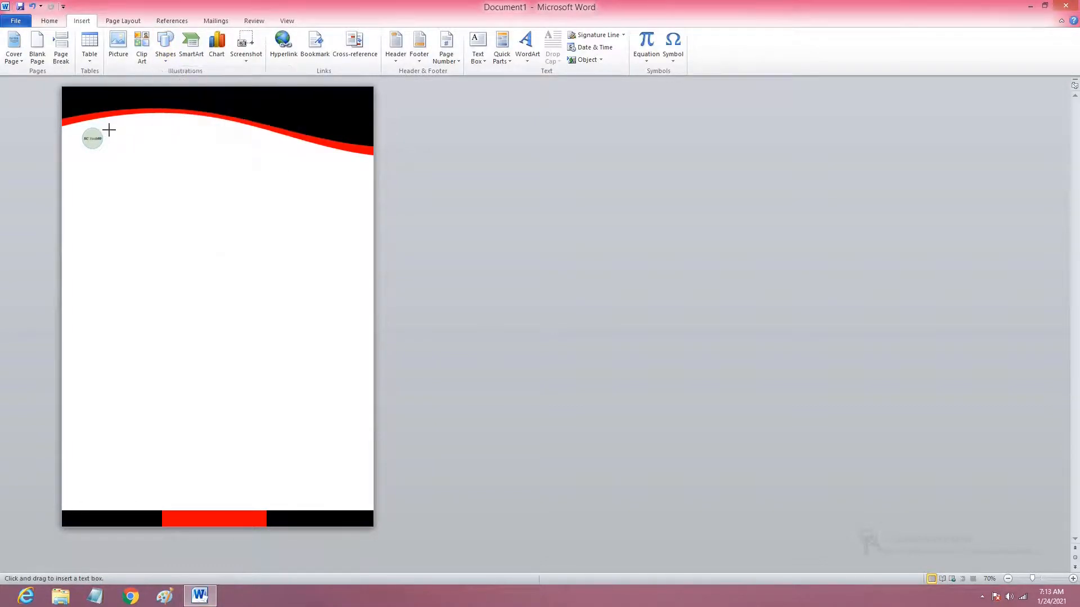
pyautogui.moveTo(106, 130); pyautogui.dragTo(191, 152)
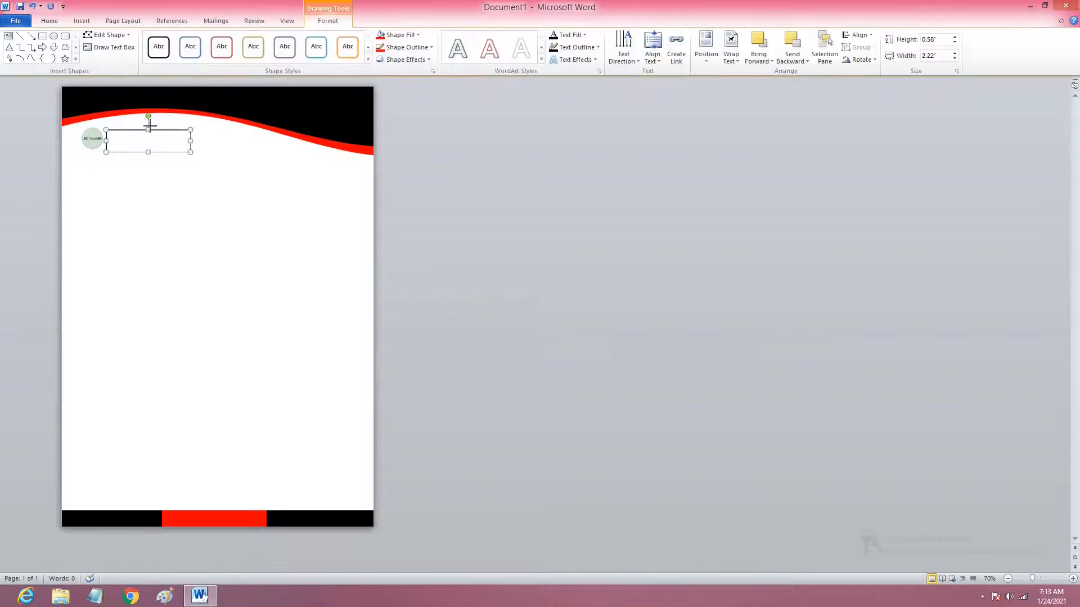
# Enlarge the logo slightly from its lower-left corner and nudge the text box down to line up with it.
pyautogui.click(90, 141)
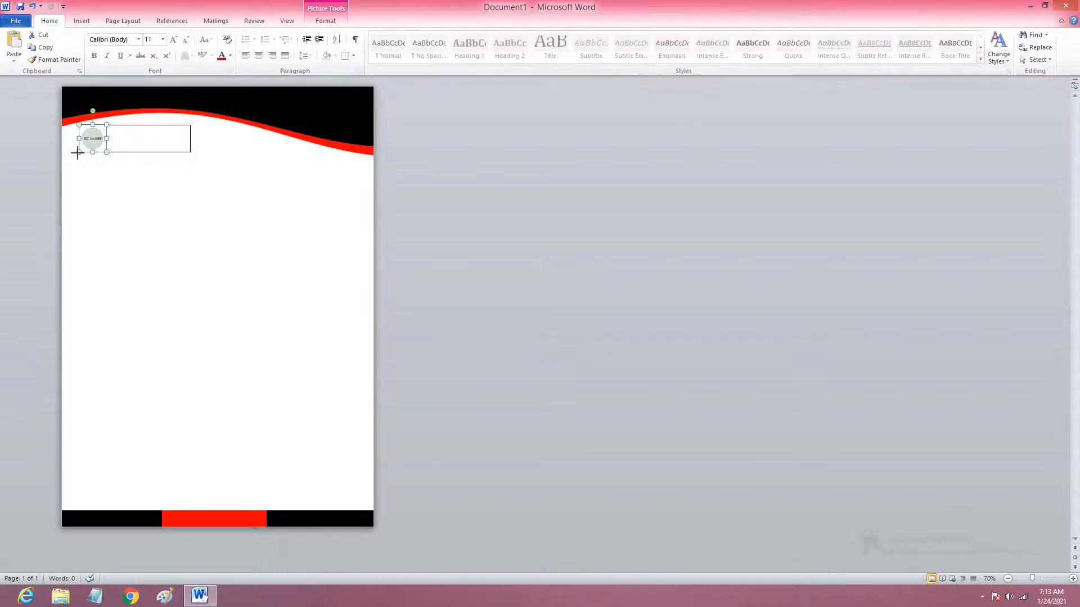
pyautogui.moveTo(77, 153); pyautogui.dragTo(73, 156)
pyautogui.click(141, 129)
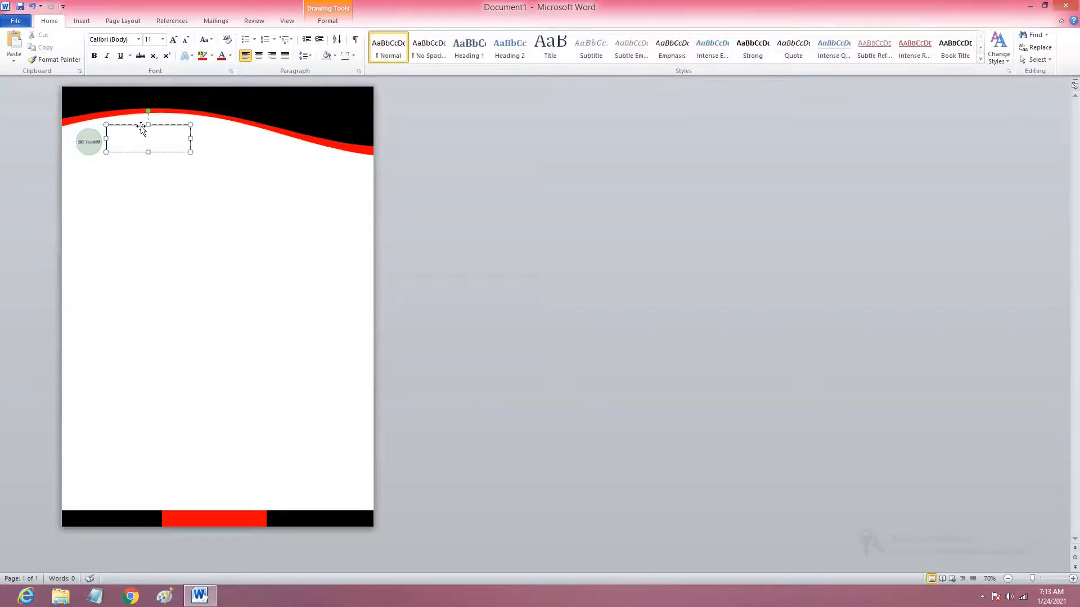
pyautogui.moveTo(141, 131); pyautogui.dragTo(144, 132)
pyautogui.click(149, 168)
# Enter "SC TECH99" in the text box and format it as bold 24 pt text.
pyautogui.click(133, 137)
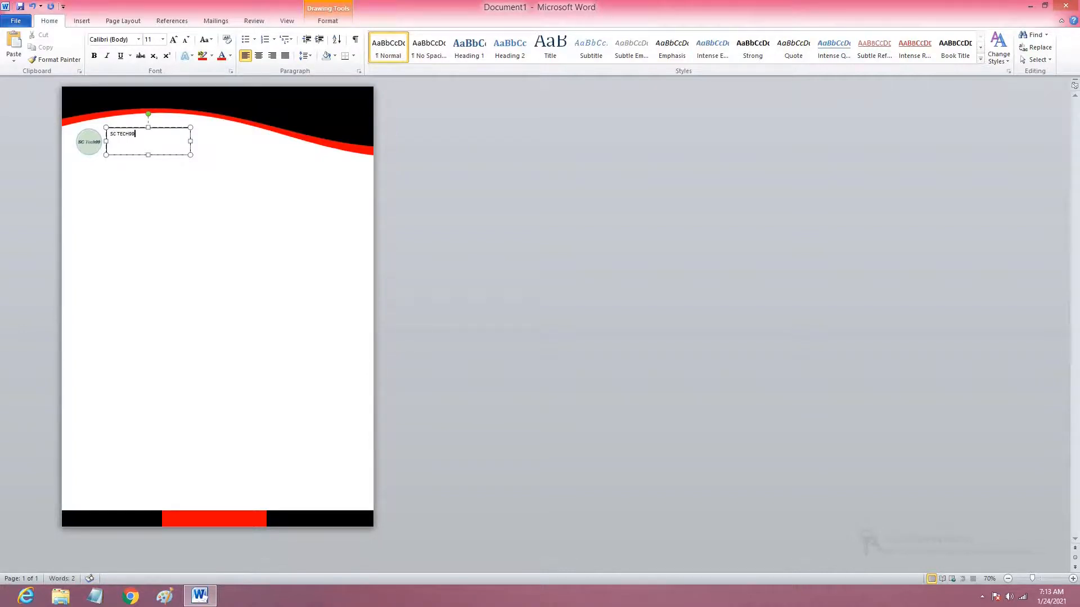
pyautogui.hotkey('ctrl', 'a')
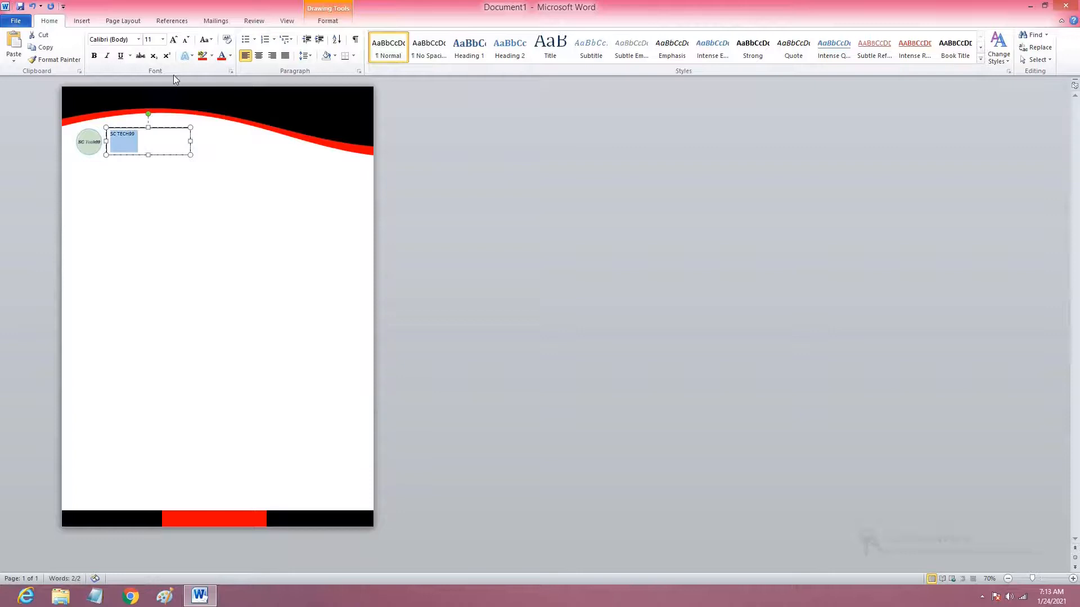
pyautogui.click(173, 39)
pyautogui.click(173, 39)
pyautogui.click(174, 40)
pyautogui.click(169, 42)
pyautogui.click(170, 42)
pyautogui.click(169, 43)
pyautogui.click(170, 42)
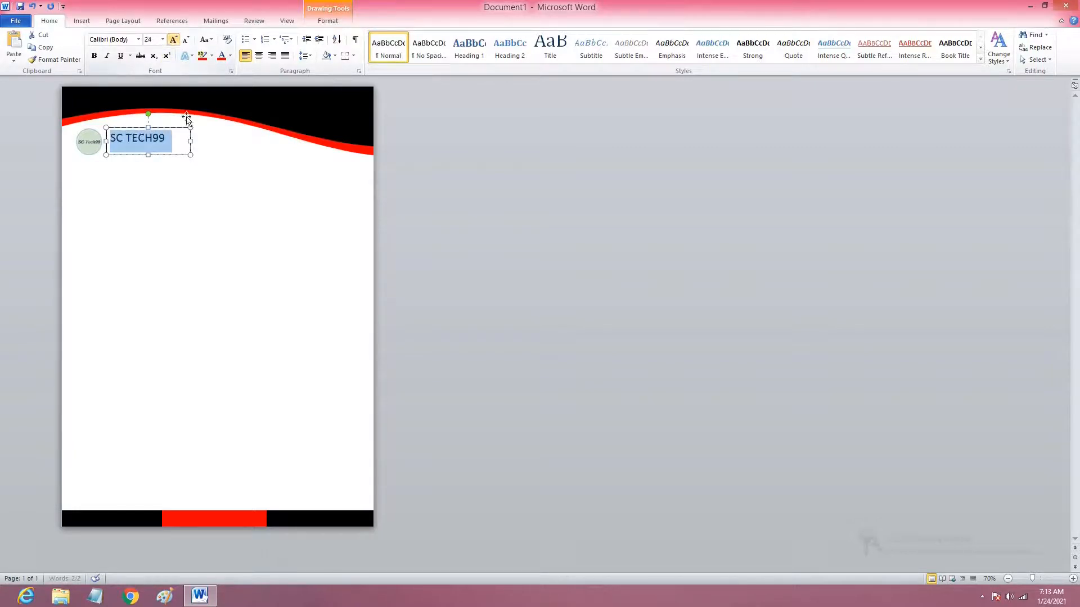
pyautogui.click(95, 57)
# Add the line "Art and Graphic Designer" beneath "SC TECH99", with the text box made tall enough to hold it.
pyautogui.click(176, 142)
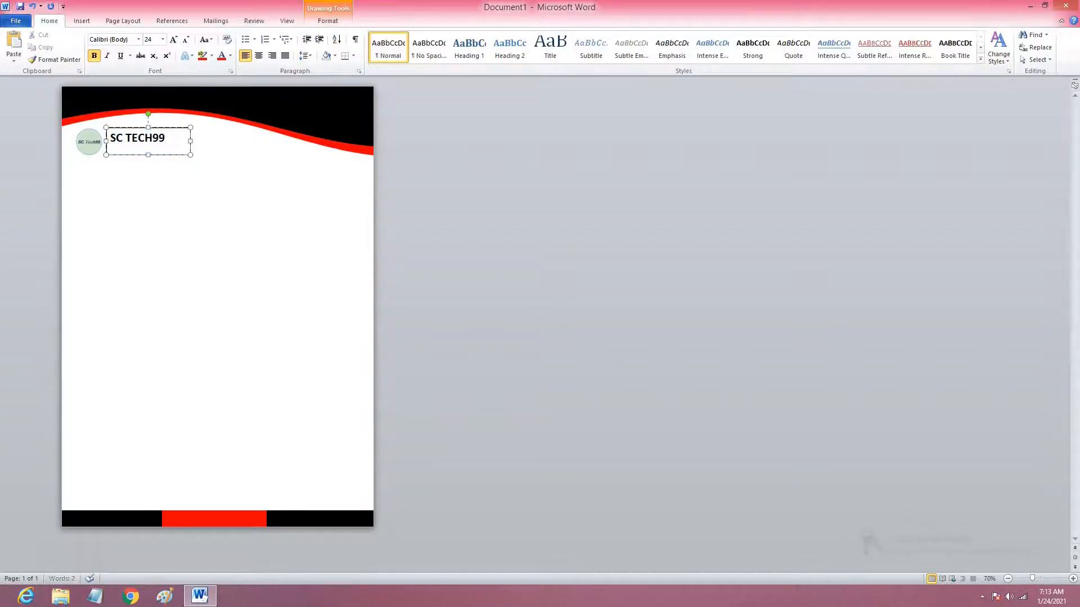
pyautogui.press('Return')
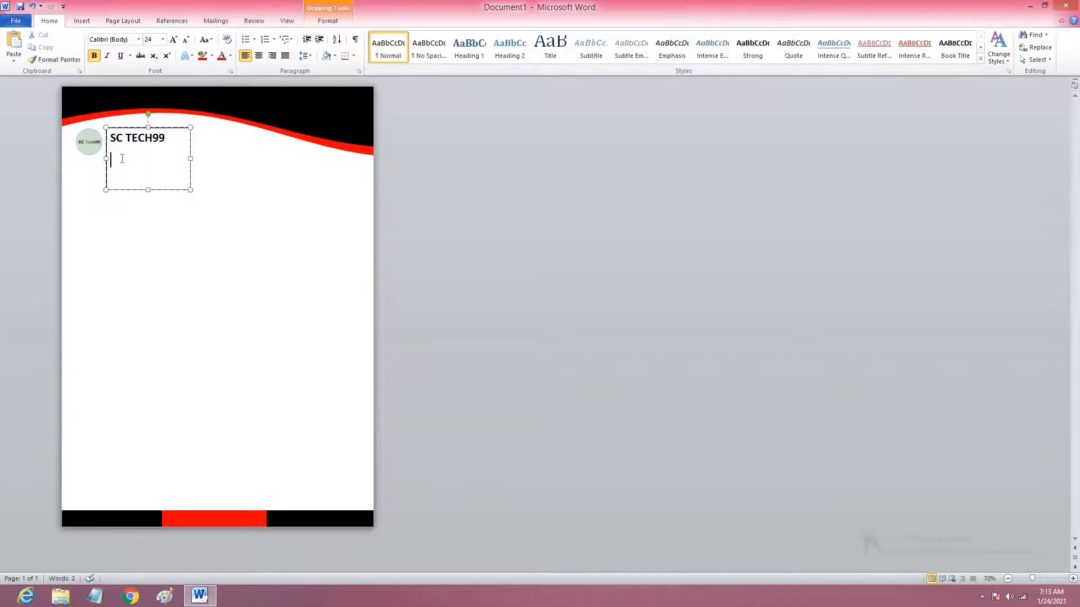
pyautogui.write('G')
pyautogui.write('Art A')
pyautogui.press('BackSpace')
pyautogui.write('ic')
pyautogui.press('BackSpace')
pyautogui.press('BackSpace')
pyautogui.press('BackSpace')
pyautogui.press('BackSpace')
pyautogui.press('BackSpace')
pyautogui.press('BackSpace')
# Reduce the font size of the "Art and Graphic Designer" tagline, starting with the words "Art and Graphic".
pyautogui.moveTo(113, 162); pyautogui.dragTo(154, 181)
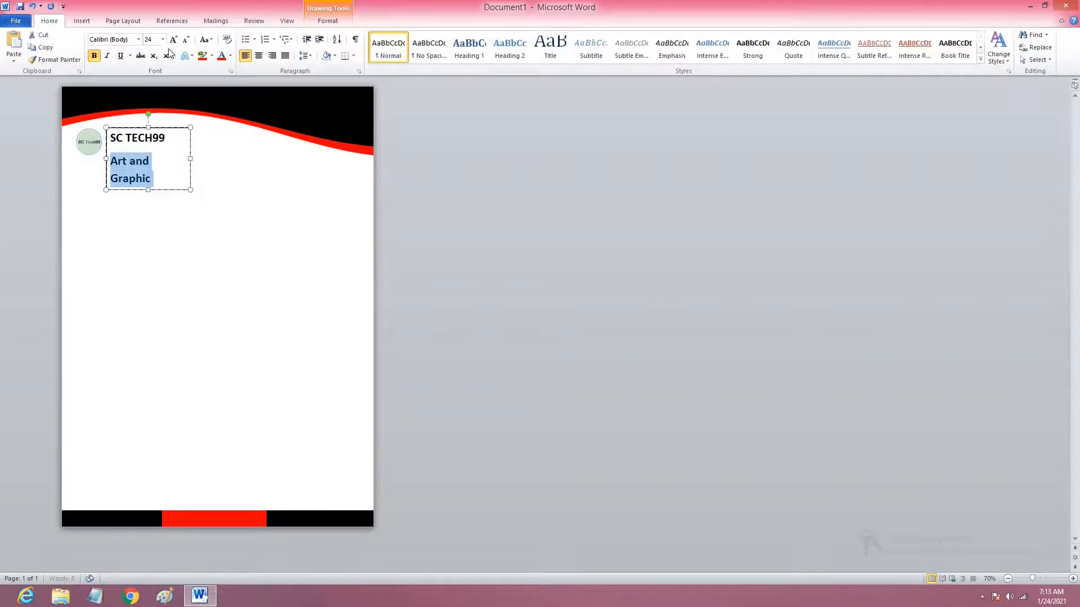
pyautogui.click(185, 39)
pyautogui.click(186, 39)
pyautogui.click(186, 40)
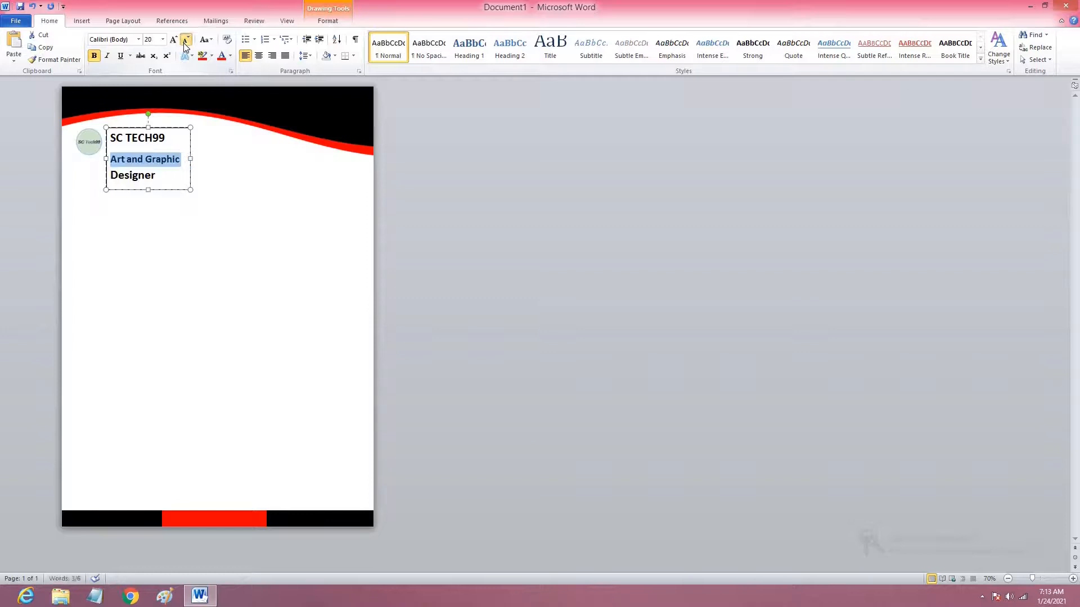
pyautogui.click(119, 172)
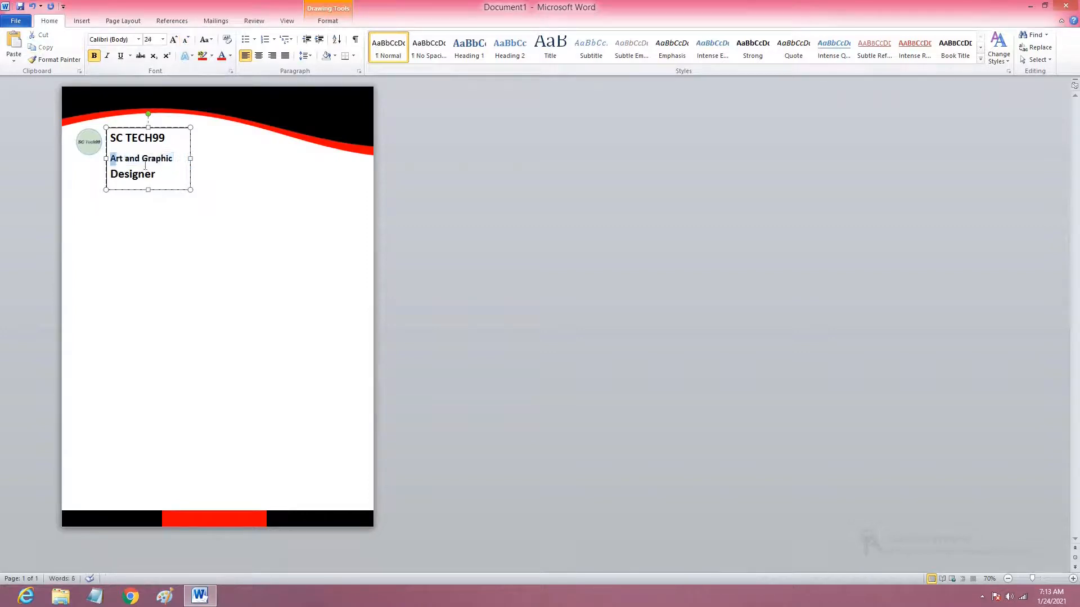